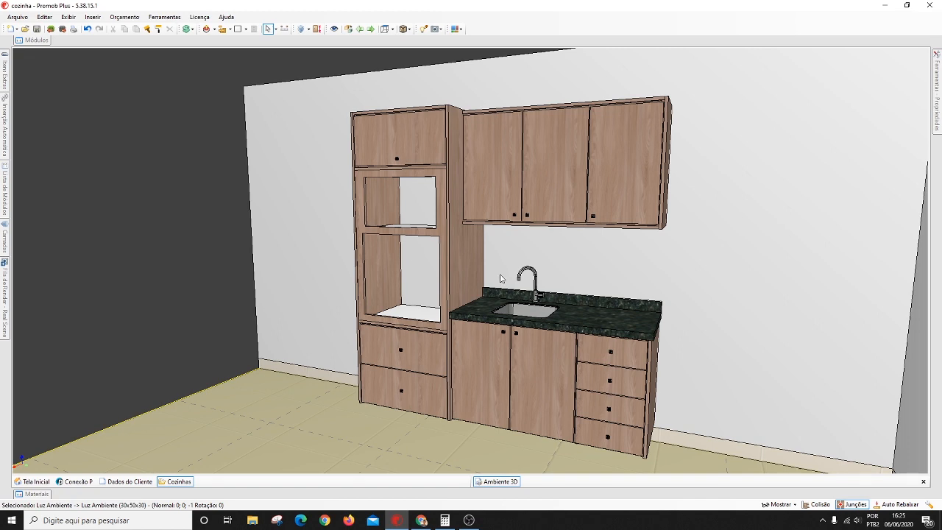
Step: Examine the oven tower, wall cabinet and sink base of the kitchen from the front and at slight angles
middle_drag(486, 266, 456, 263)
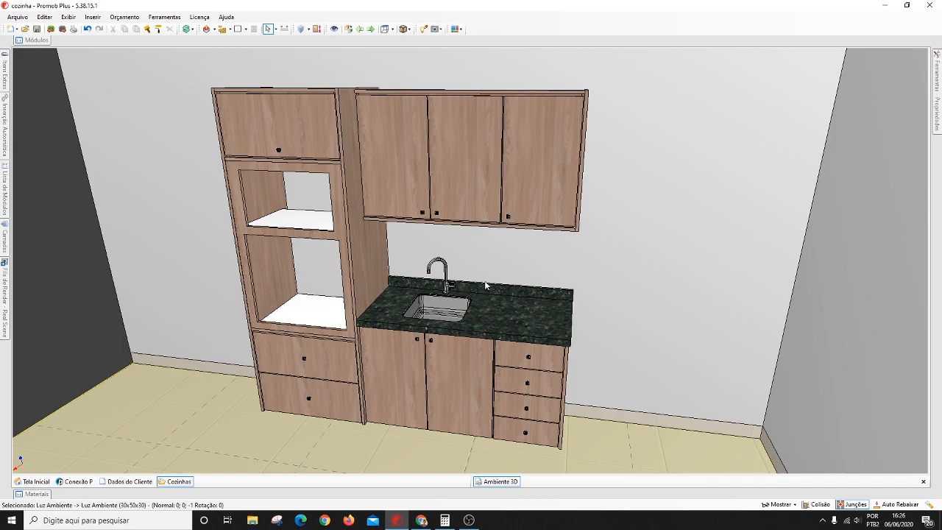
scroll(484, 281, up, 4)
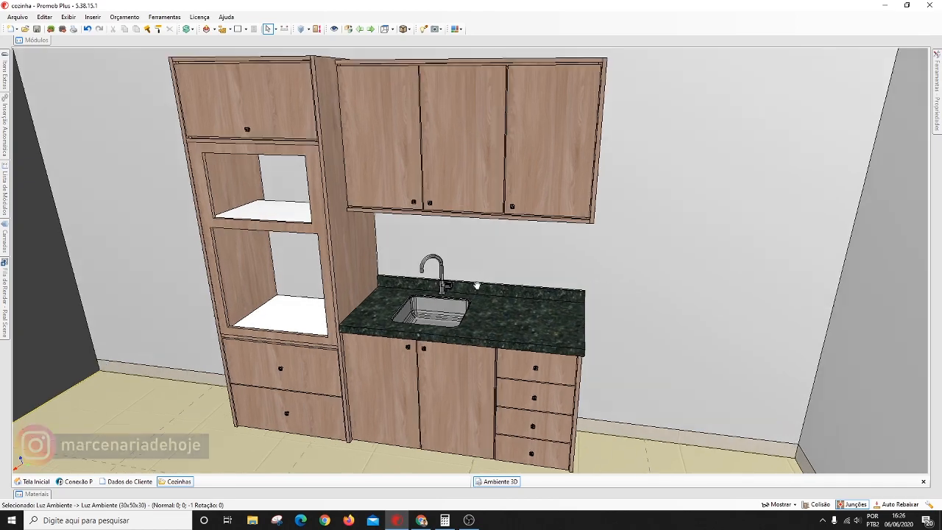
middle_drag(477, 257, 467, 274)
middle_drag(395, 237, 440, 223)
scroll(434, 243, down, 3)
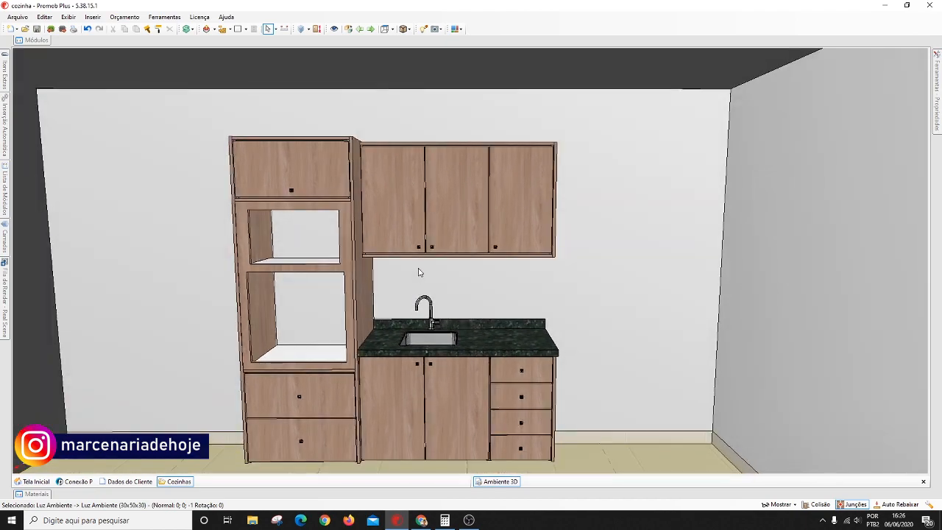
middle_drag(420, 270, 420, 256)
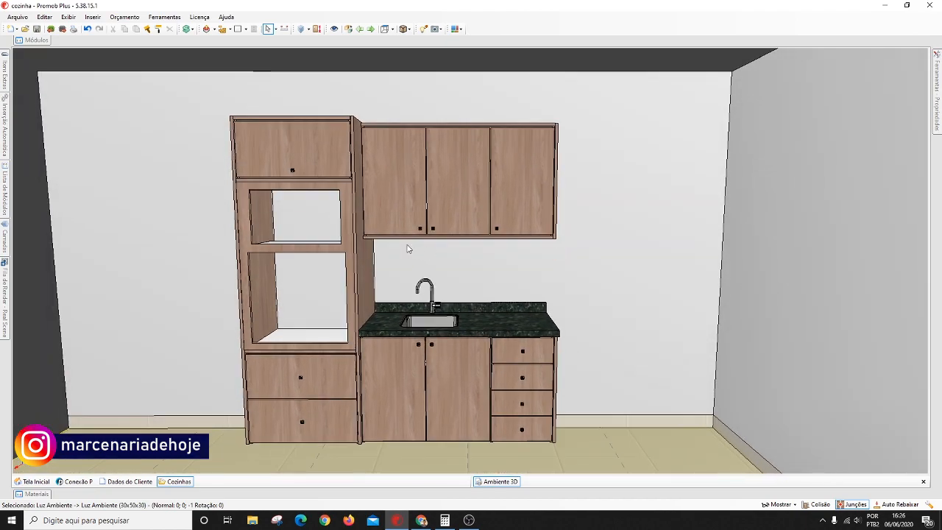
middle_drag(356, 271, 341, 237)
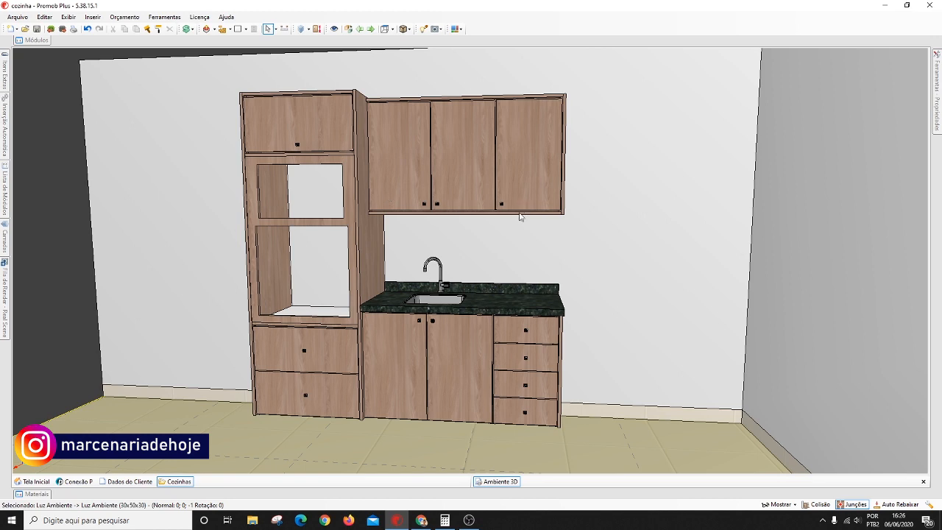
middle_drag(430, 271, 371, 302)
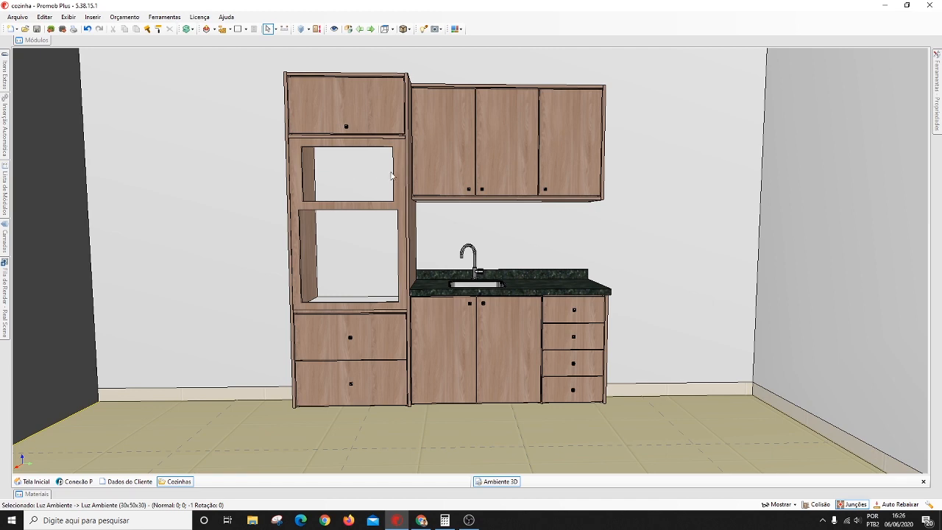
middle_drag(394, 176, 423, 189)
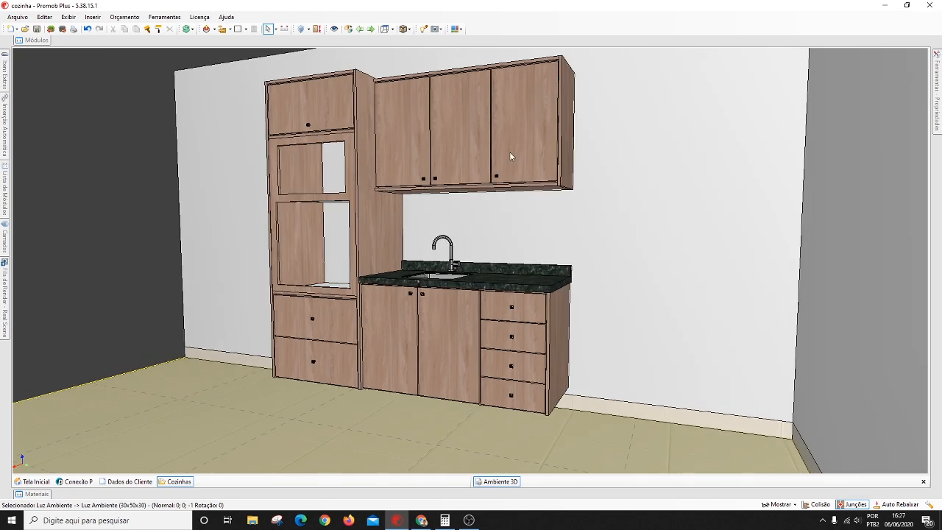
Step: Examine the wall cabinet's exposed end, the granite countertop and the drawer base from the side
scroll(419, 254, up, 2)
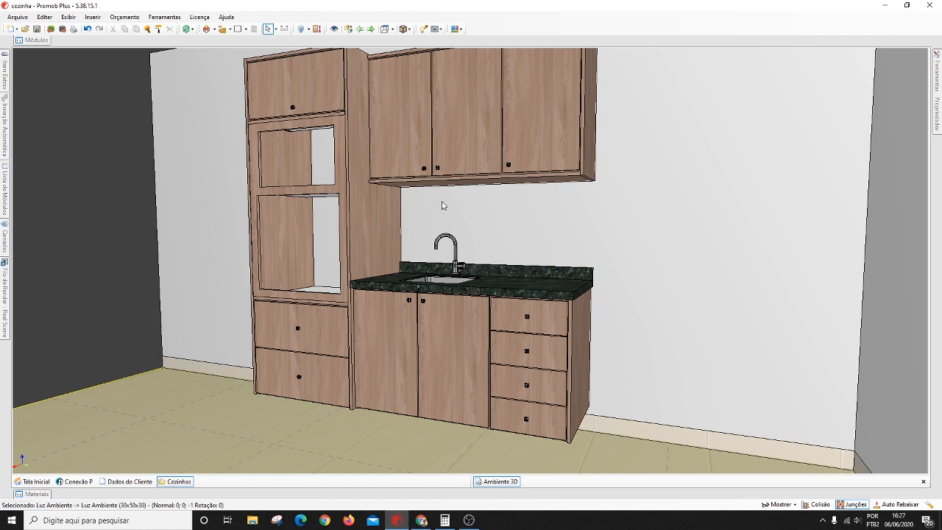
mouse_move(433, 192)
right_down()
mouse_move(391, 206)
mouse_move(416, 189)
right_up()
scroll(390, 203, down, 2)
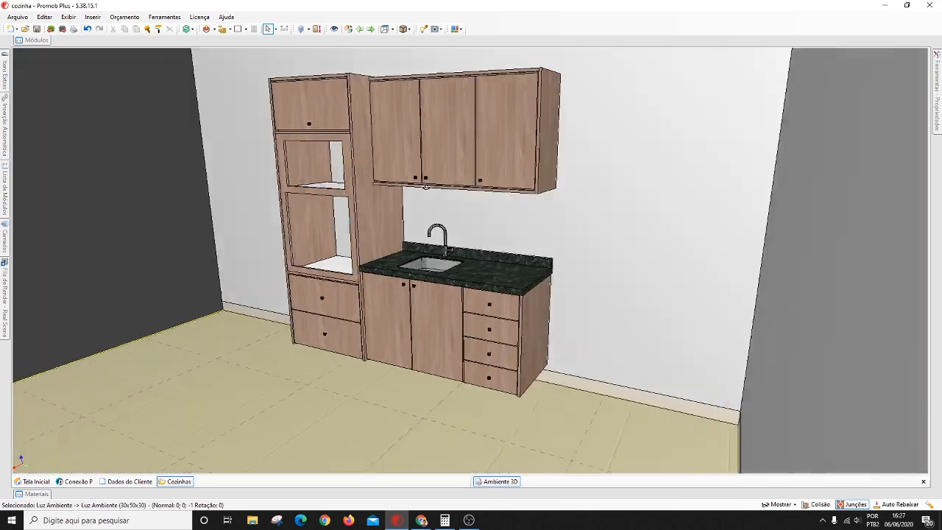
scroll(437, 193, up, 3)
right_drag(488, 209, 516, 217)
middle_drag(504, 173, 482, 214)
right_drag(482, 215, 508, 249)
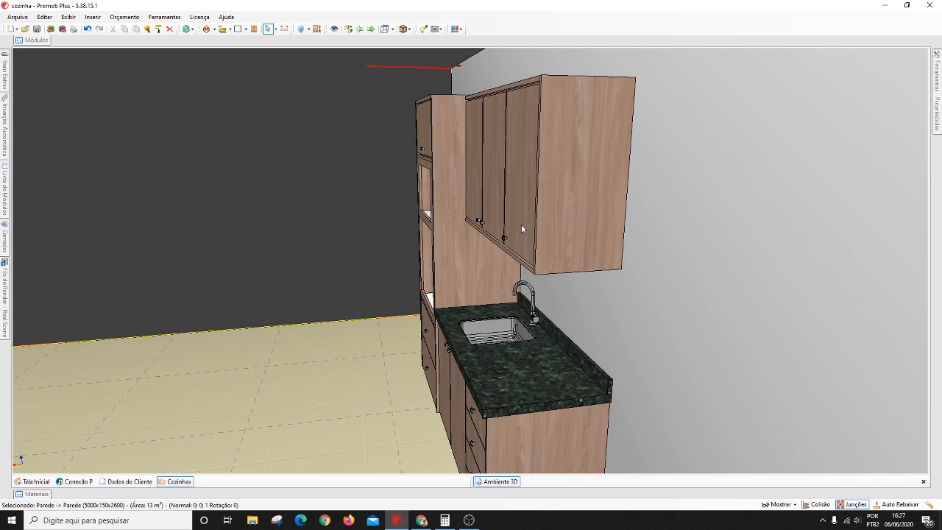
middle_drag(519, 220, 526, 185)
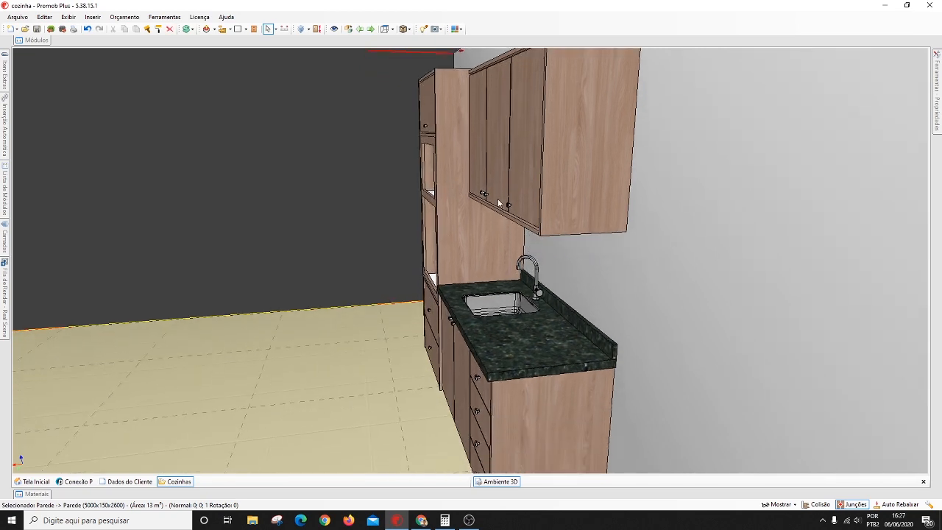
right_drag(518, 229, 543, 194)
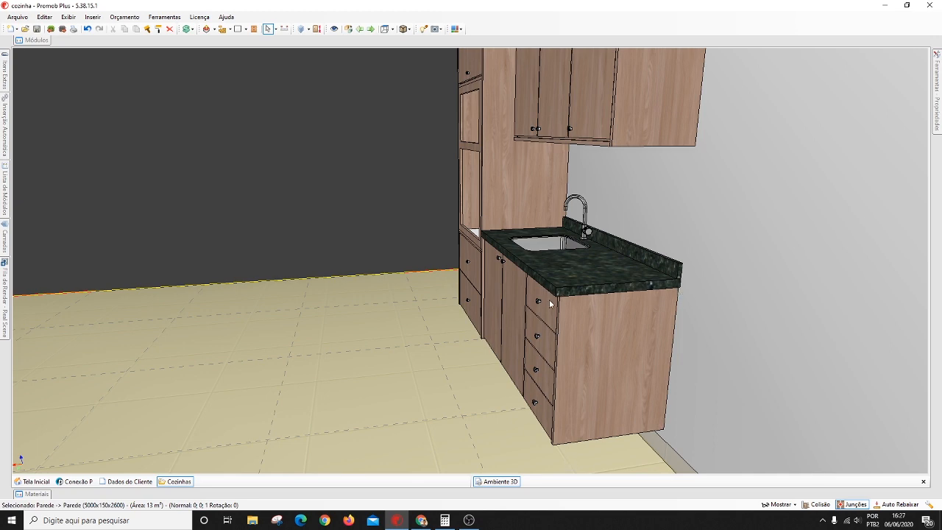
middle_drag(642, 263, 567, 319)
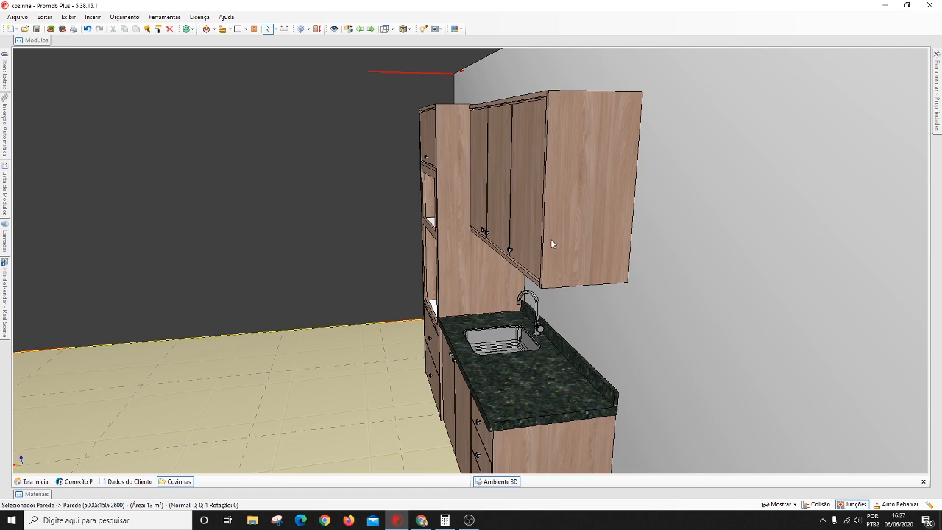
middle_drag(541, 293, 539, 240)
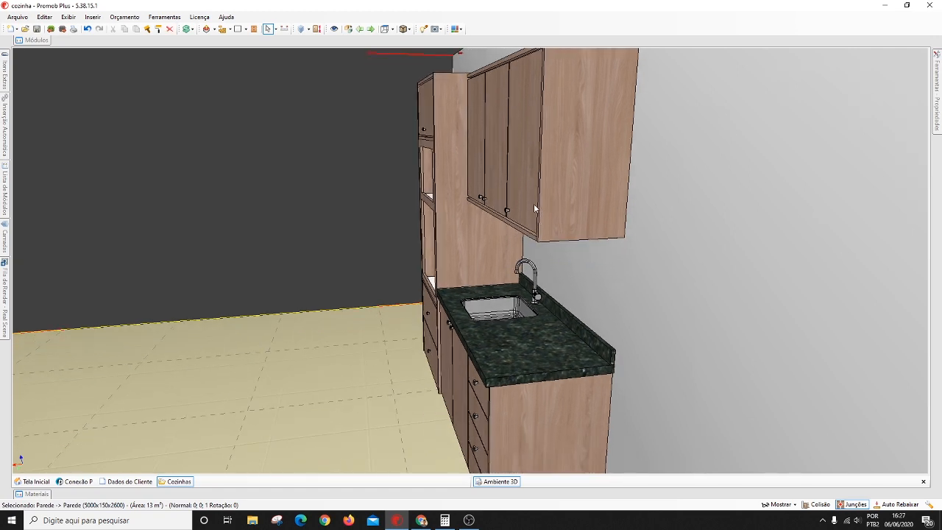
middle_drag(544, 178, 542, 210)
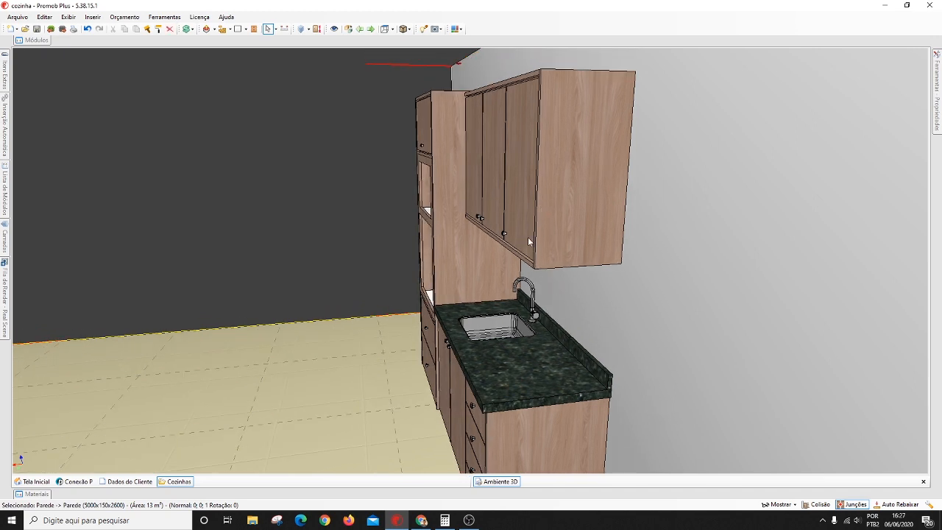
middle_drag(536, 262, 532, 216)
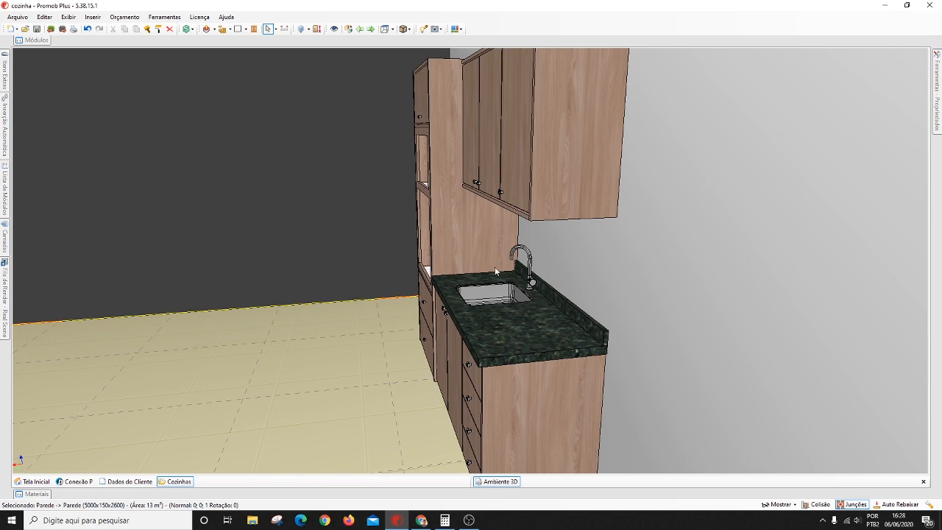
scroll(495, 266, down, 2)
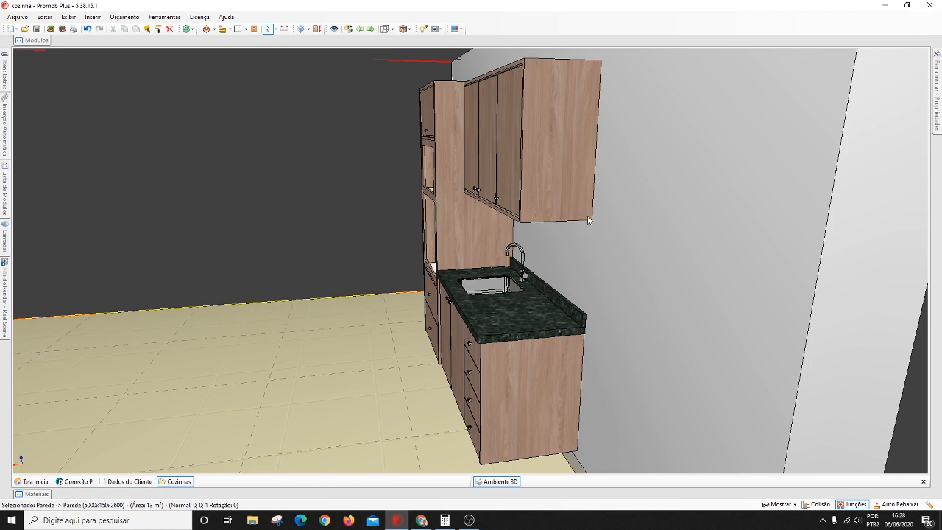
mouse_move(526, 225)
middle_down()
mouse_move(524, 235)
mouse_move(543, 227)
middle_up()
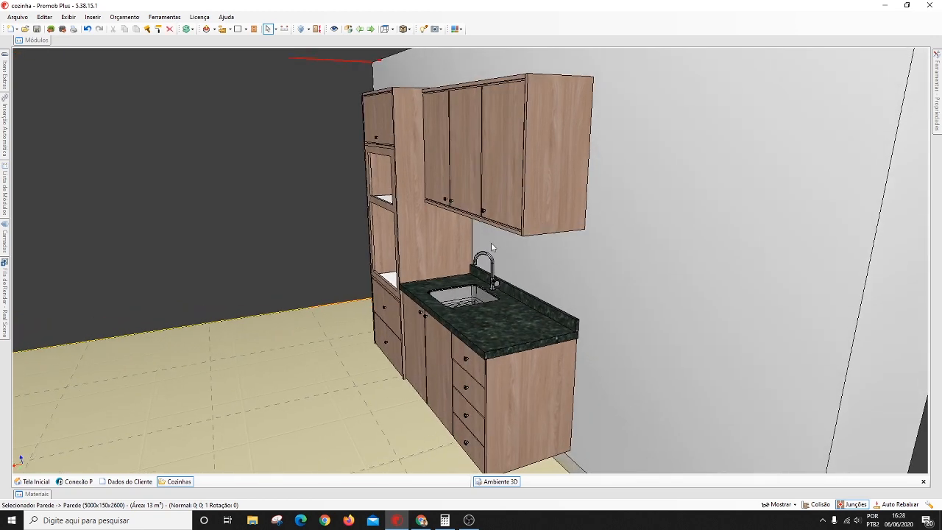
middle_drag(493, 308, 600, 320)
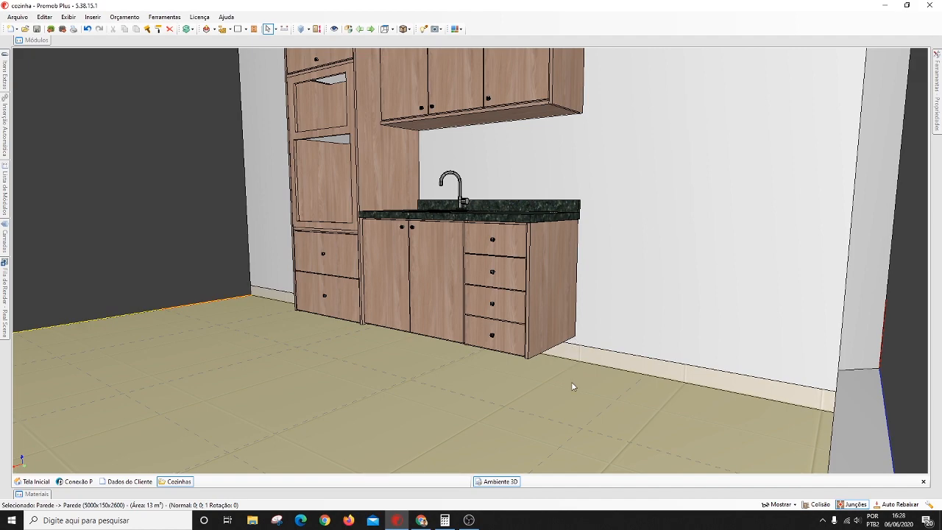
Step: Examine the whole kitchen within the room and the tops of the oven tower and wall cabinet from above
middle_drag(338, 300, 278, 297)
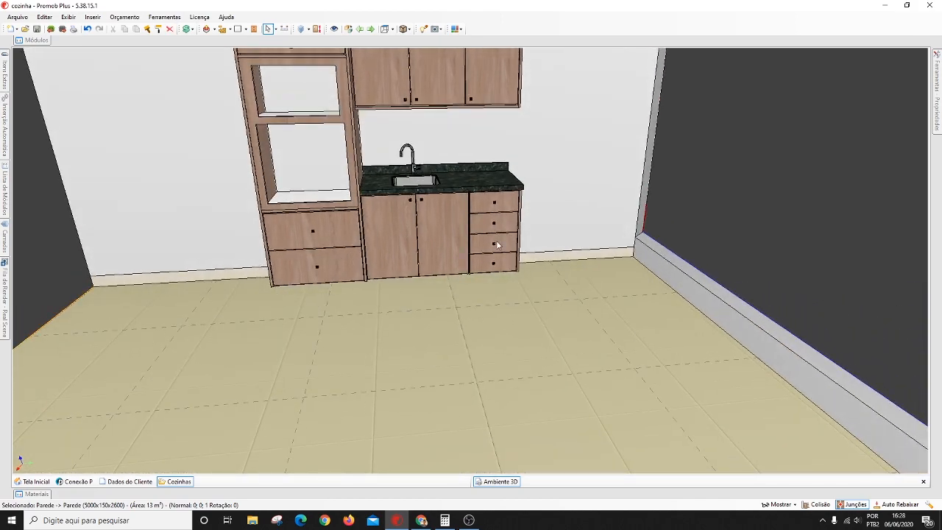
middle_drag(412, 282, 384, 251)
mouse_move(406, 294)
middle_down()
mouse_move(478, 279)
mouse_move(402, 309)
middle_up()
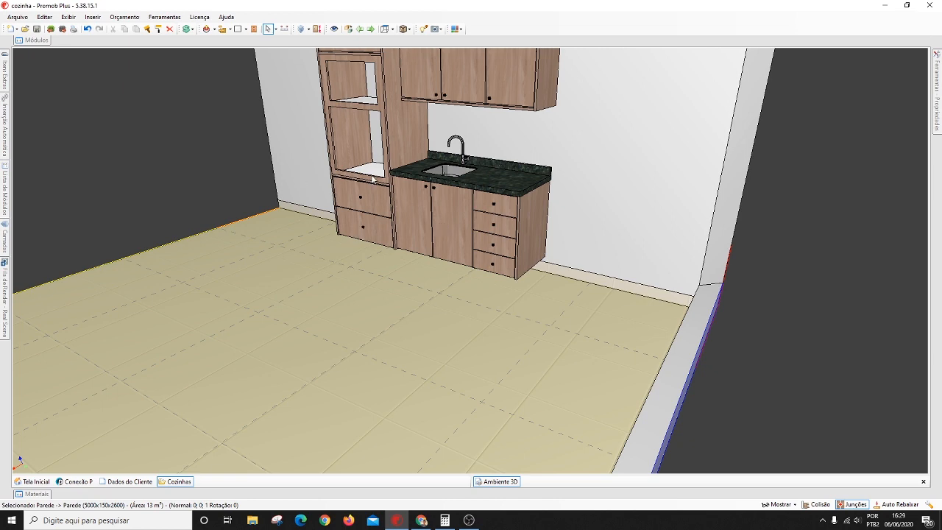
middle_drag(384, 233, 435, 227)
scroll(446, 210, down, 3)
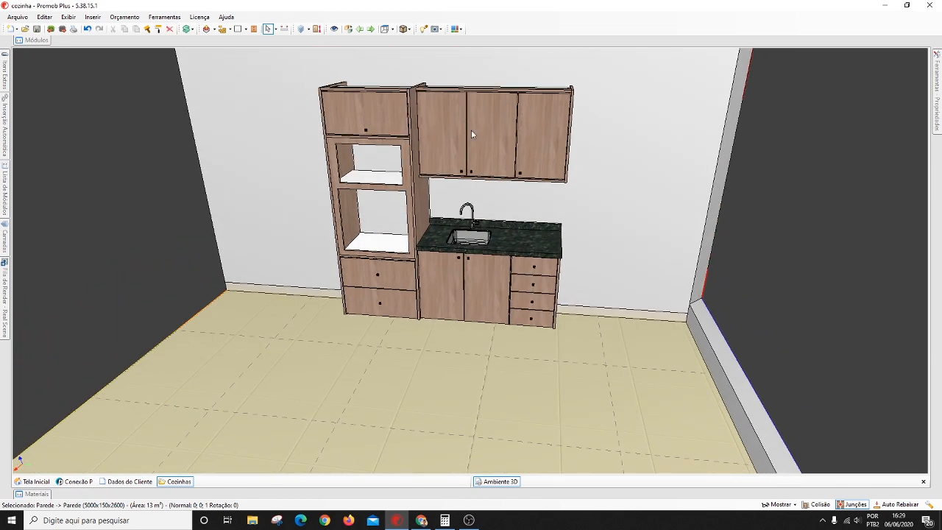
middle_drag(469, 221, 416, 209)
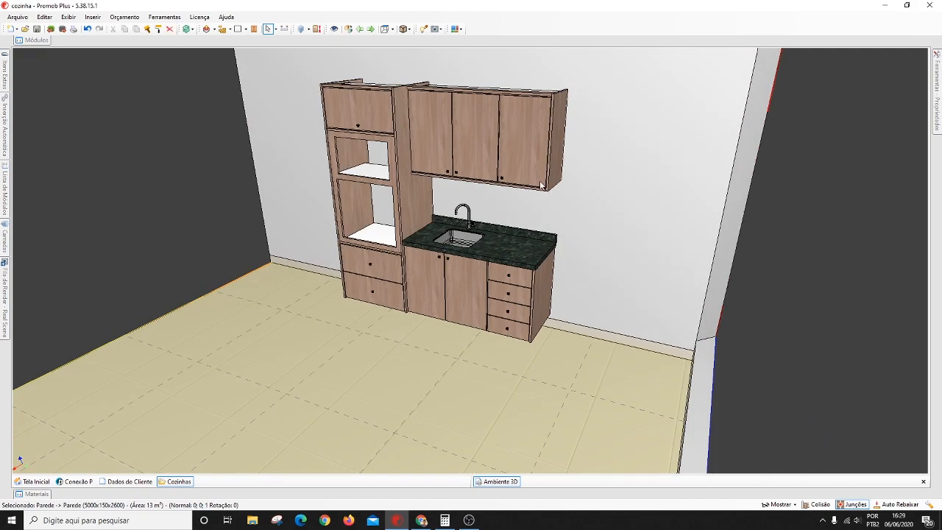
middle_drag(548, 152, 528, 176)
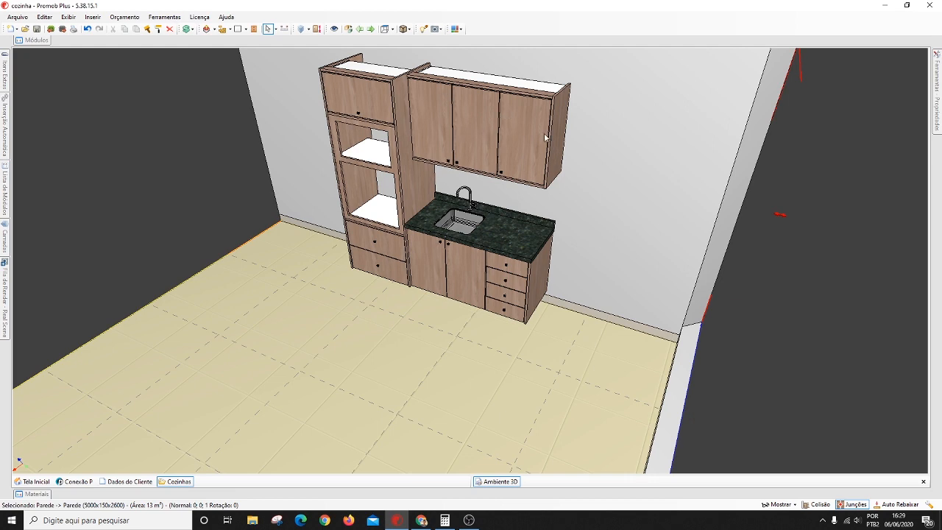
middle_drag(545, 137, 443, 174)
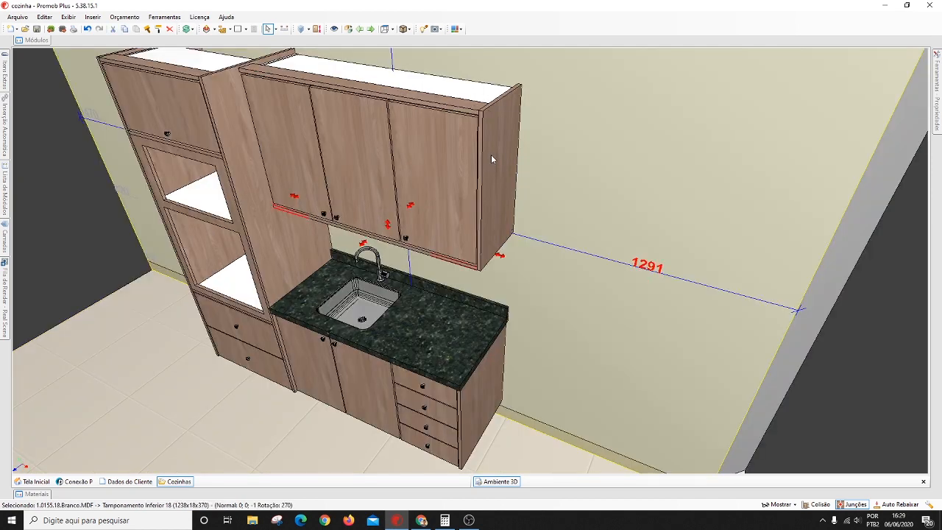
Step: Identify the wall cabinet's cladding by selecting its end and bottom cover panels in turn
click(491, 154)
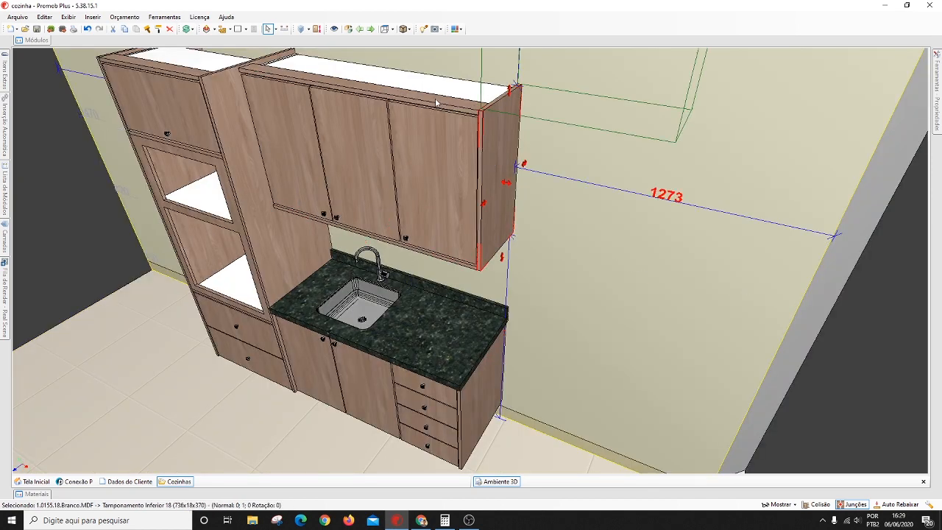
click(458, 105)
click(499, 124)
click(425, 257)
Step: Try removing the cover panel from the wall cabinet's exposed end and undo the deletion
mouse_move(479, 229)
middle_down()
mouse_move(412, 229)
mouse_move(475, 226)
middle_up()
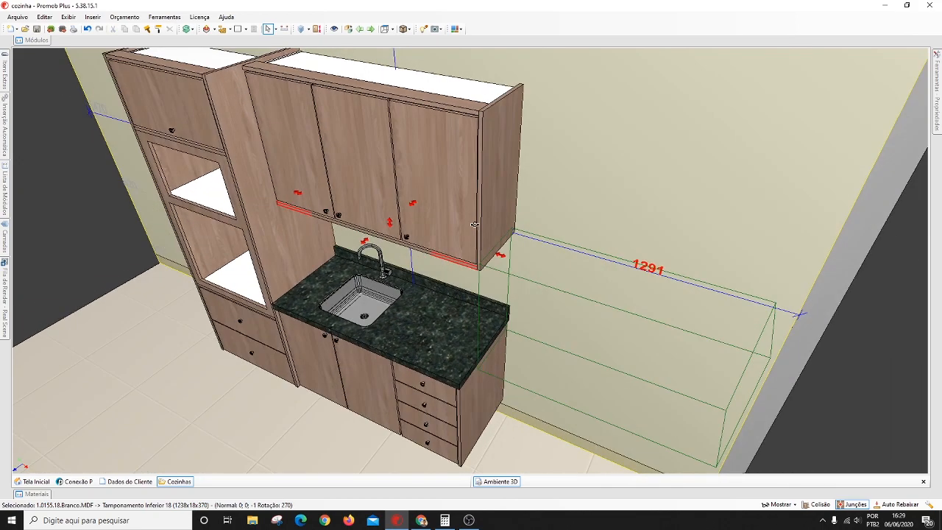
middle_drag(475, 156, 493, 177)
click(493, 180)
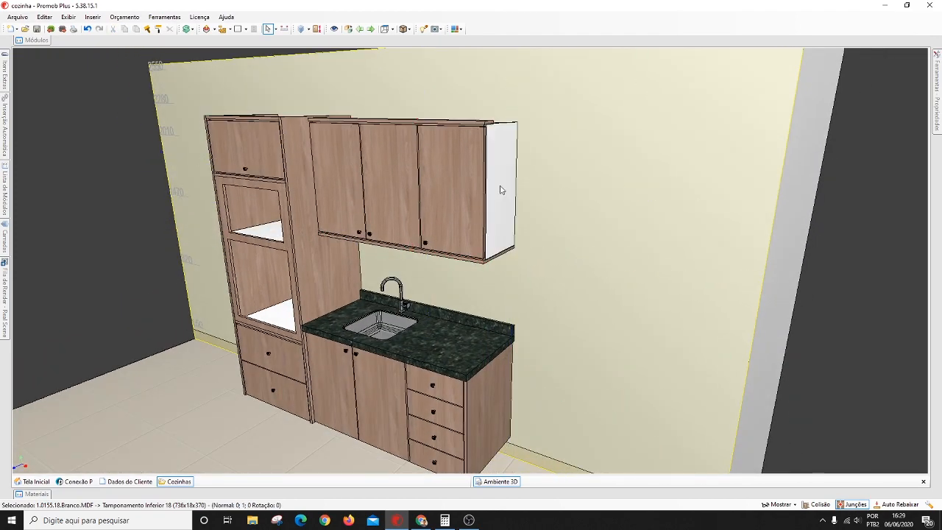
middle_drag(499, 189, 449, 172)
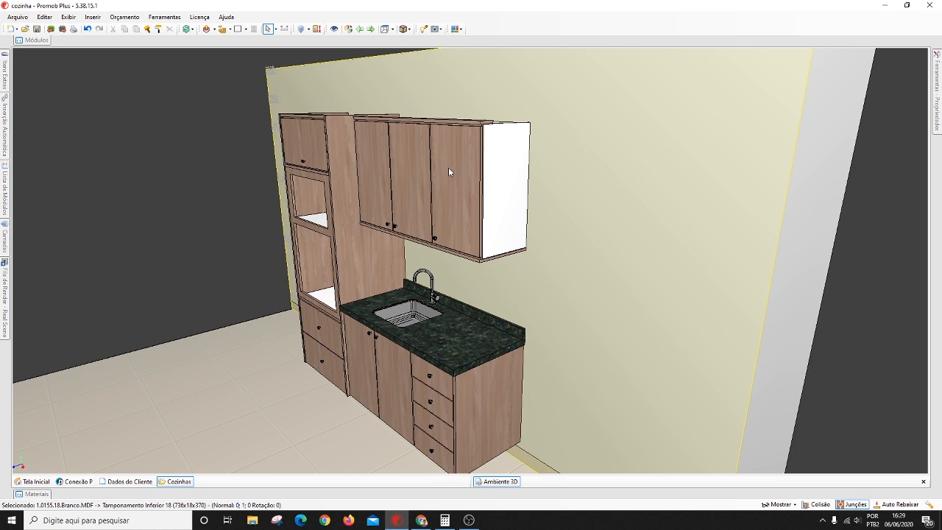
key(ctrl+z)
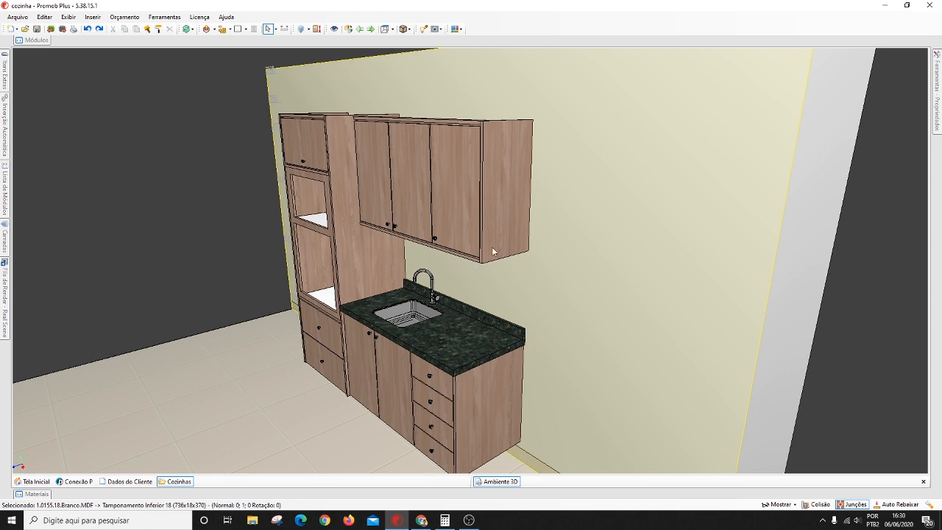
Step: Delete the 18 mm cover panel on the wall cabinet's exposed end
middle_drag(496, 252, 535, 196)
scroll(469, 187, up, 2)
scroll(477, 192, up, 2)
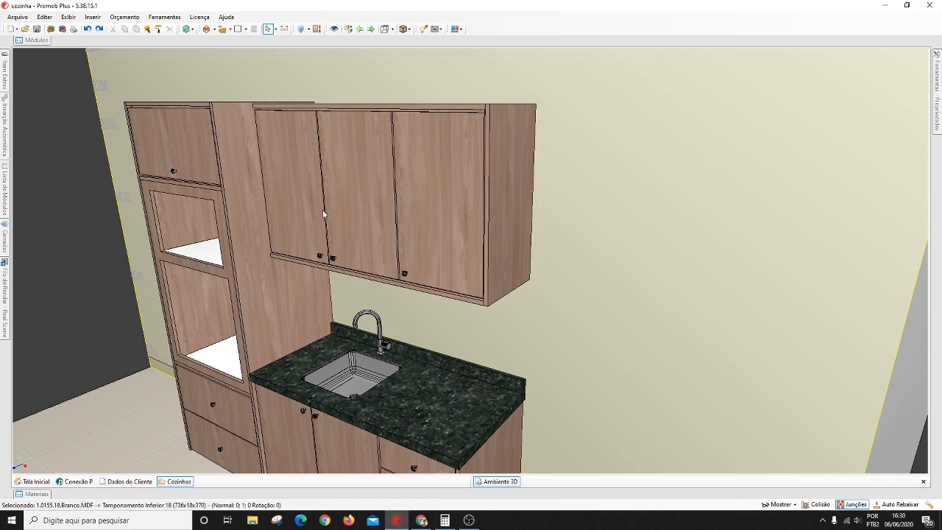
middle_drag(504, 204, 471, 201)
middle_drag(482, 136, 442, 142)
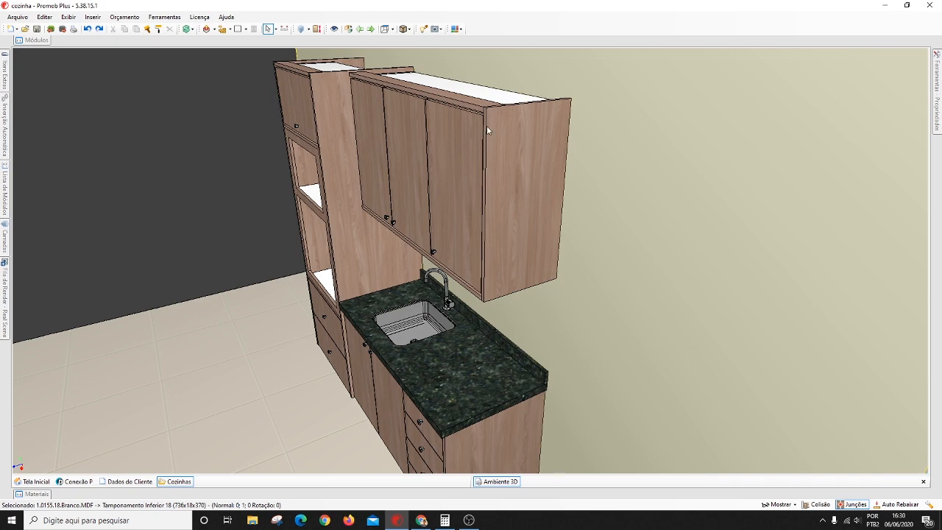
click(528, 150)
middle_drag(528, 151, 404, 153)
middle_drag(495, 176, 476, 122)
mouse_move(493, 189)
middle_down()
mouse_move(503, 175)
mouse_move(519, 198)
mouse_move(515, 189)
mouse_move(488, 194)
mouse_move(488, 204)
middle_up()
key(Delete)
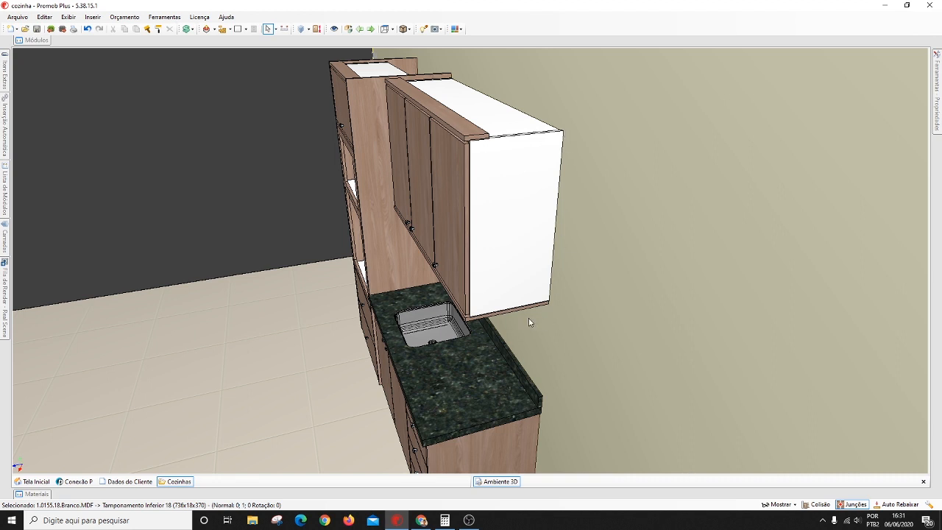
Step: Delete the 18 mm cover panel on the underside of the wall cabinet
middle_drag(488, 196, 470, 265)
click(468, 249)
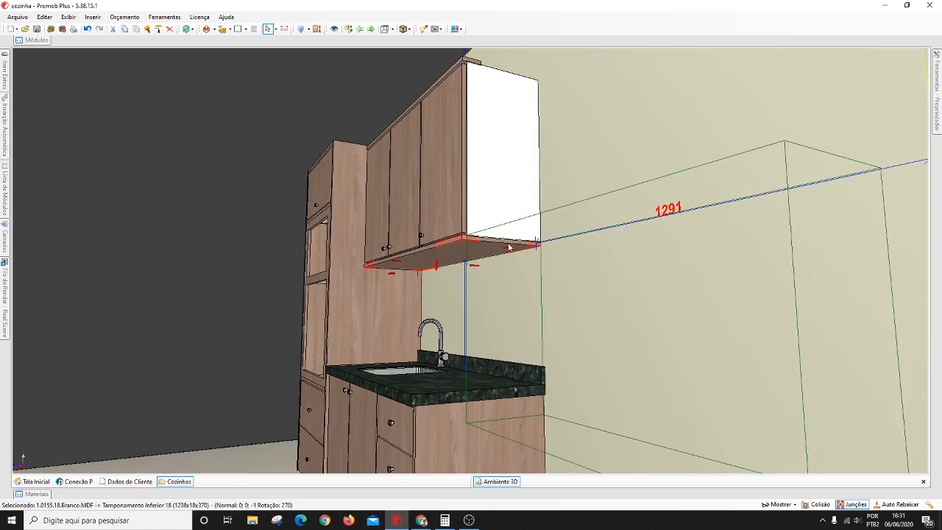
key(Delete)
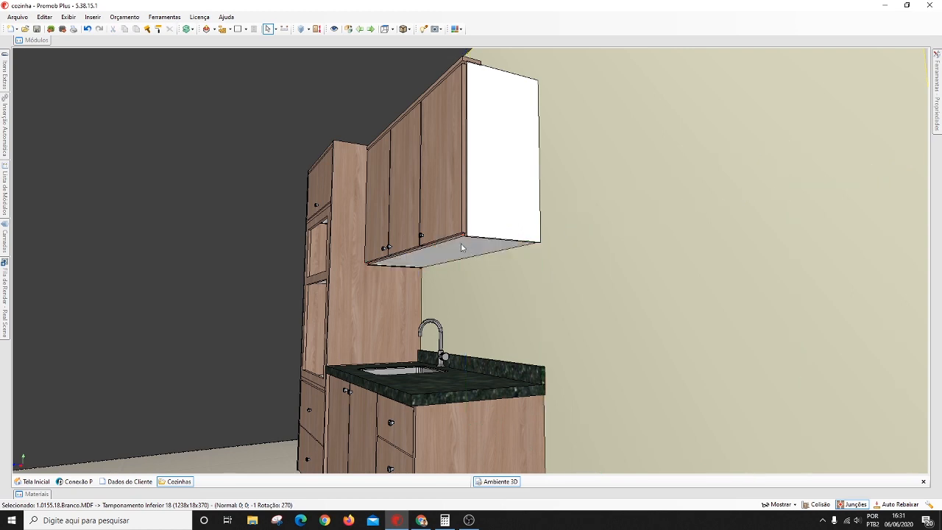
Step: Undo the deletions of the wall cabinet's end and underside cover panels
middle_drag(444, 241, 444, 269)
key(ctrl+z)
key(ctrl+z)
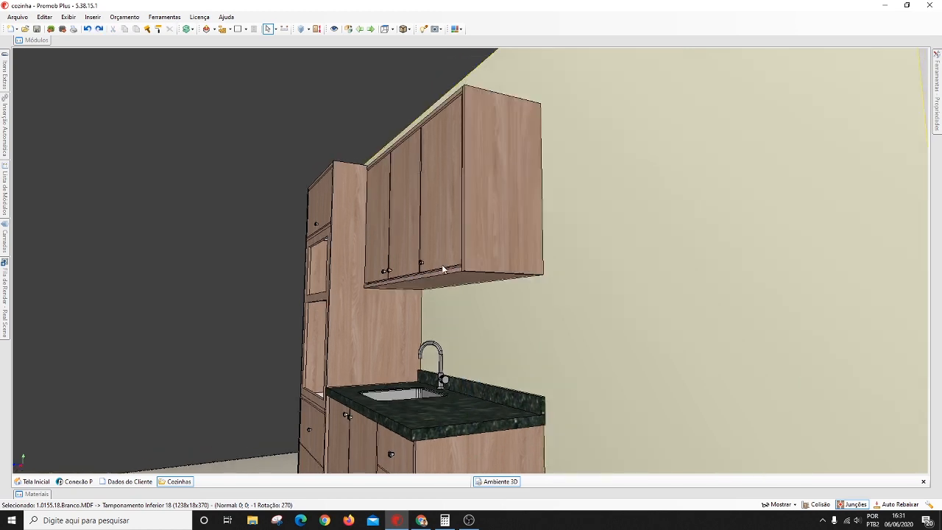
Step: Examine the tops and fronts of the oven tower and the clad wall cabinet from above and from the front
middle_drag(463, 208, 457, 284)
middle_drag(423, 165, 472, 225)
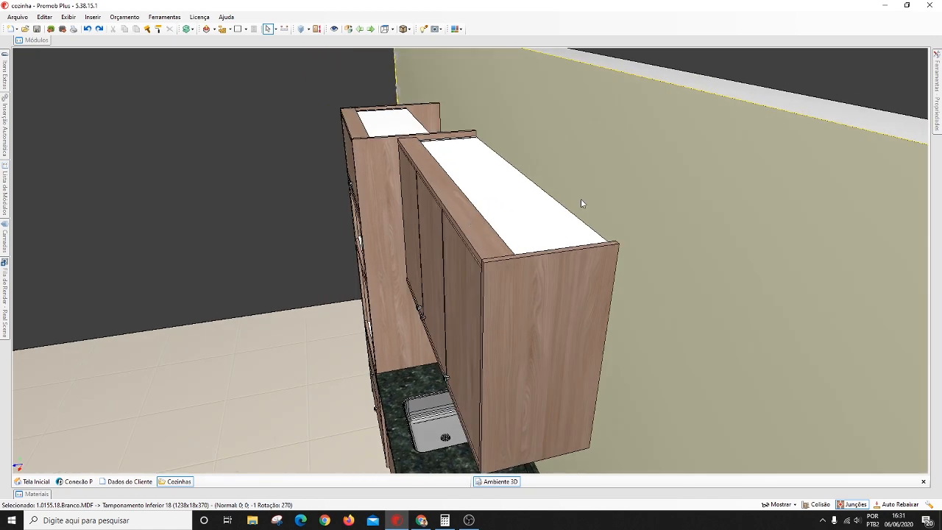
middle_drag(439, 315, 554, 212)
middle_drag(454, 267, 569, 215)
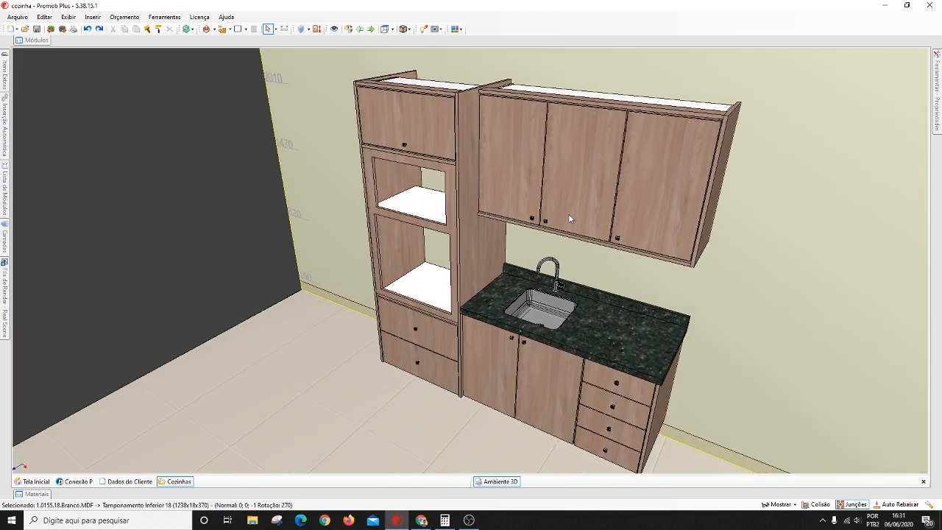
mouse_move(482, 283)
middle_down()
mouse_move(522, 230)
mouse_move(532, 257)
middle_up()
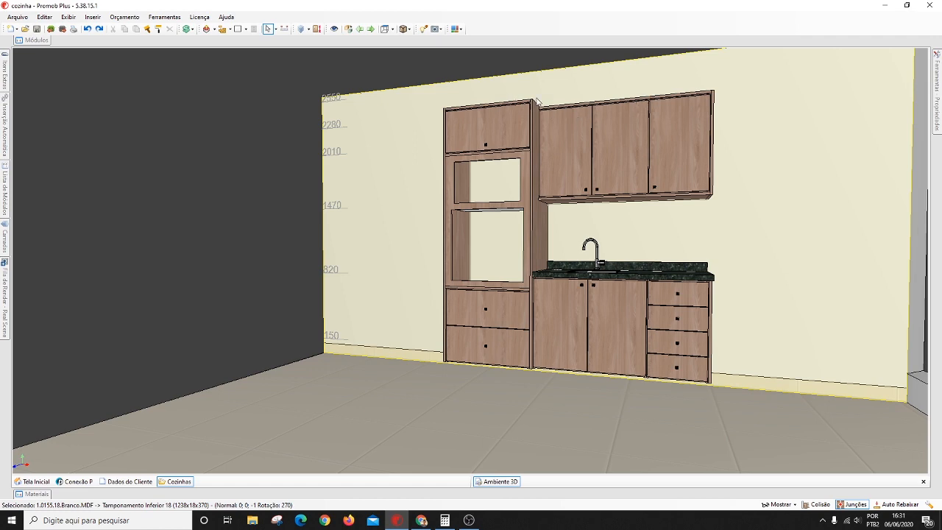
middle_drag(648, 101, 571, 157)
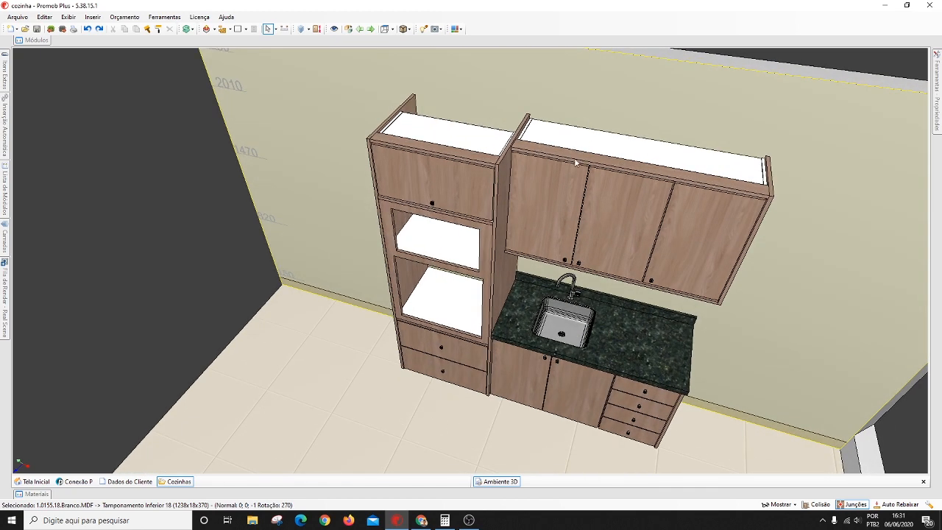
middle_drag(569, 152, 525, 210)
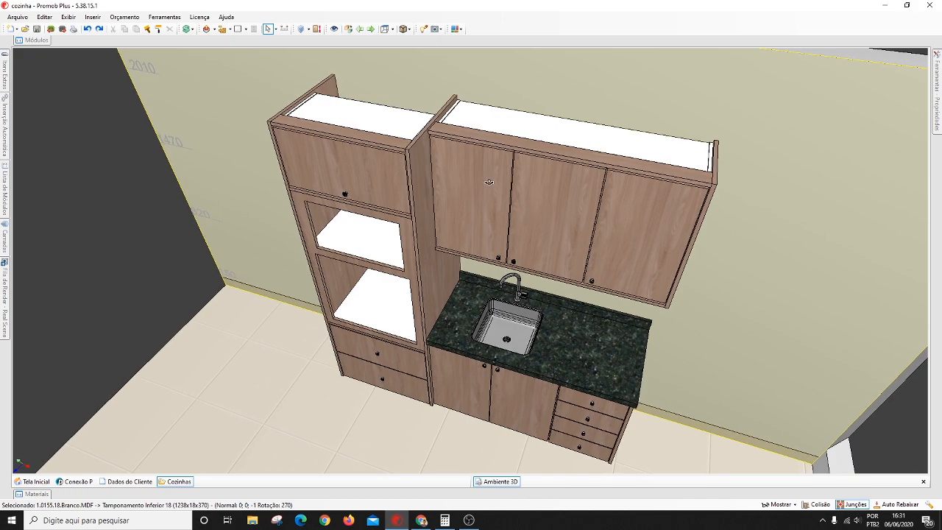
middle_drag(487, 184, 479, 145)
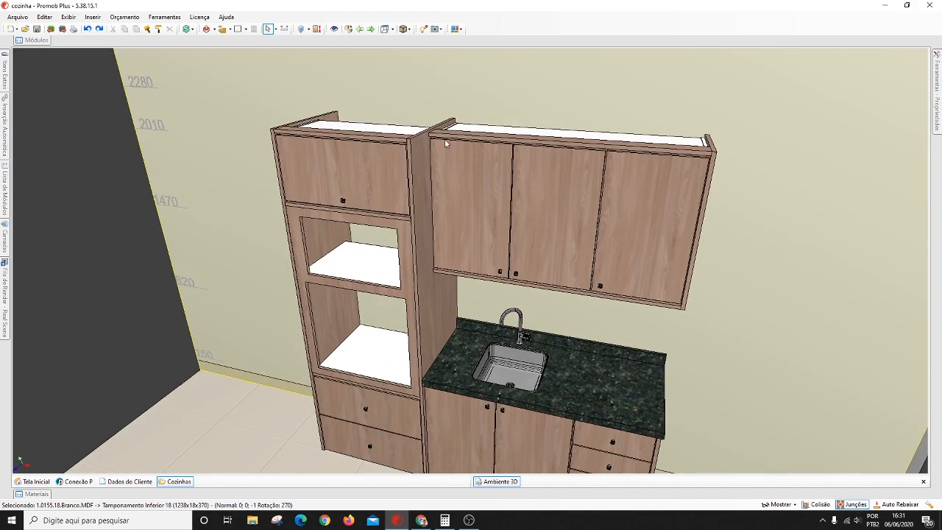
middle_drag(474, 203, 432, 163)
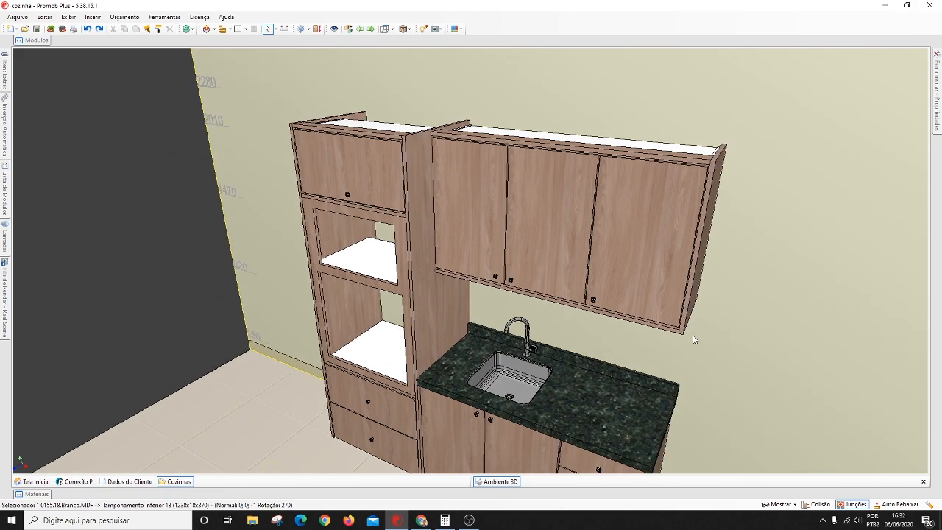
Step: Examine how the oven tower's side and lower drawers line up with the sink base cabinet and the wall cabinet
middle_drag(548, 235, 561, 151)
mouse_move(471, 262)
middle_down()
mouse_move(488, 257)
mouse_move(465, 255)
middle_up()
middle_drag(425, 314, 410, 200)
middle_drag(404, 99, 393, 166)
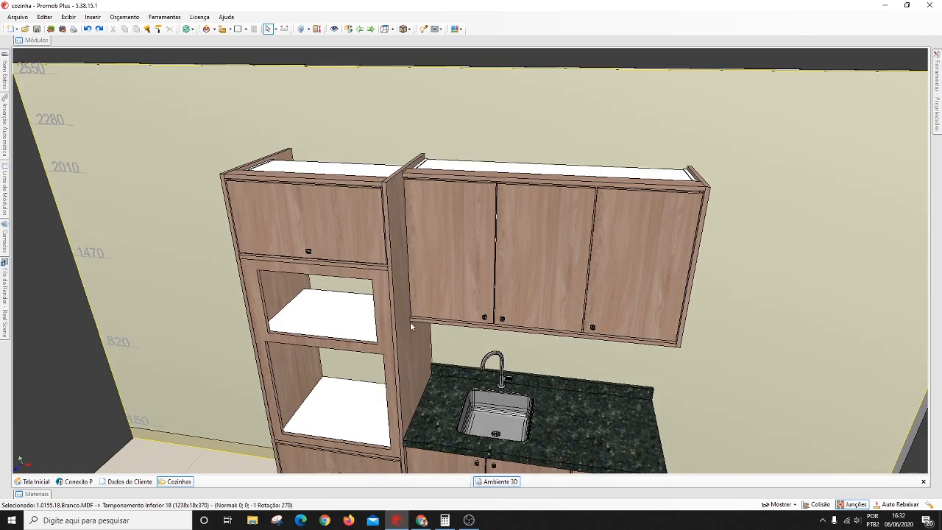
middle_drag(455, 342, 446, 225)
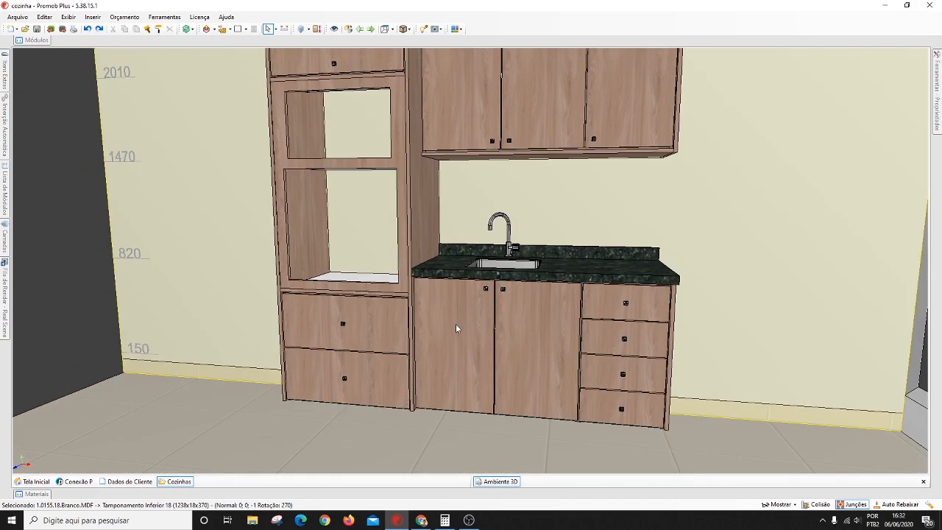
middle_drag(427, 365, 379, 312)
middle_drag(282, 368, 311, 328)
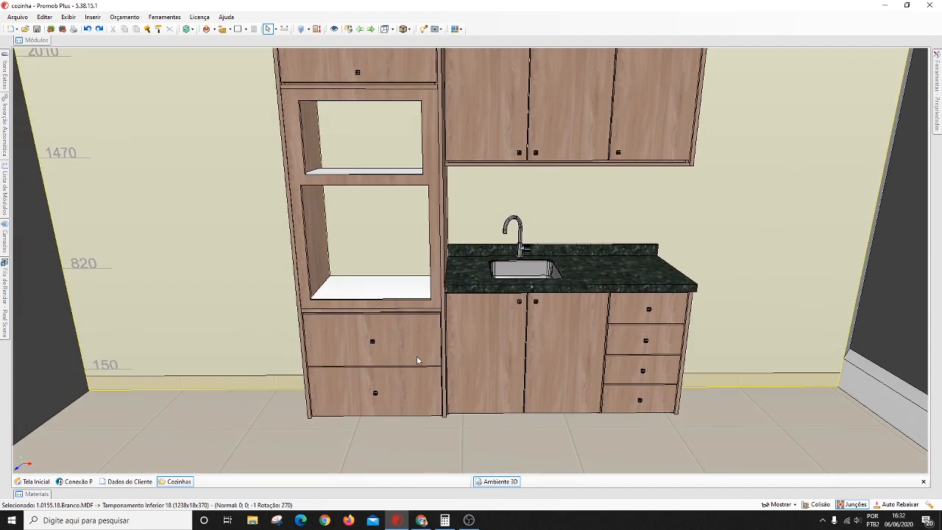
middle_drag(417, 360, 421, 482)
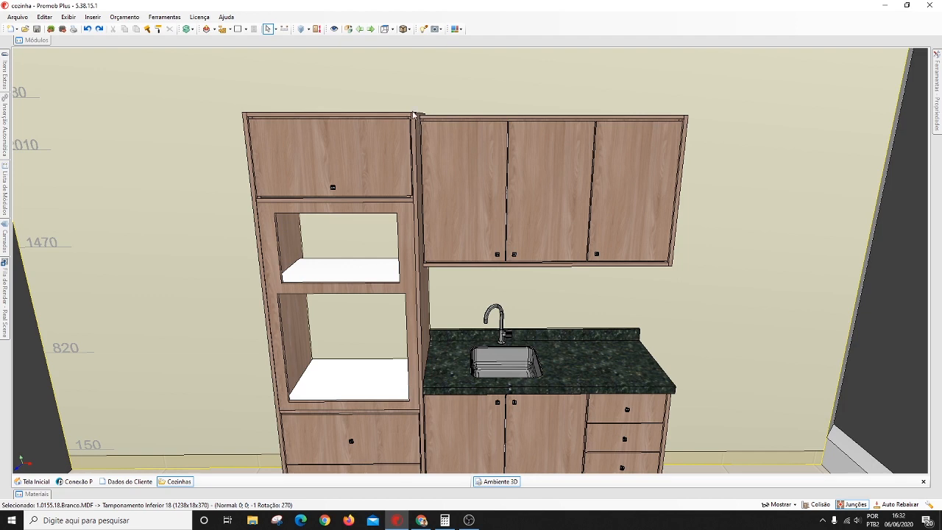
Step: Delete the 18 mm cover panels on the wall cabinet's exposed end and underside
right_drag(430, 233, 602, 278)
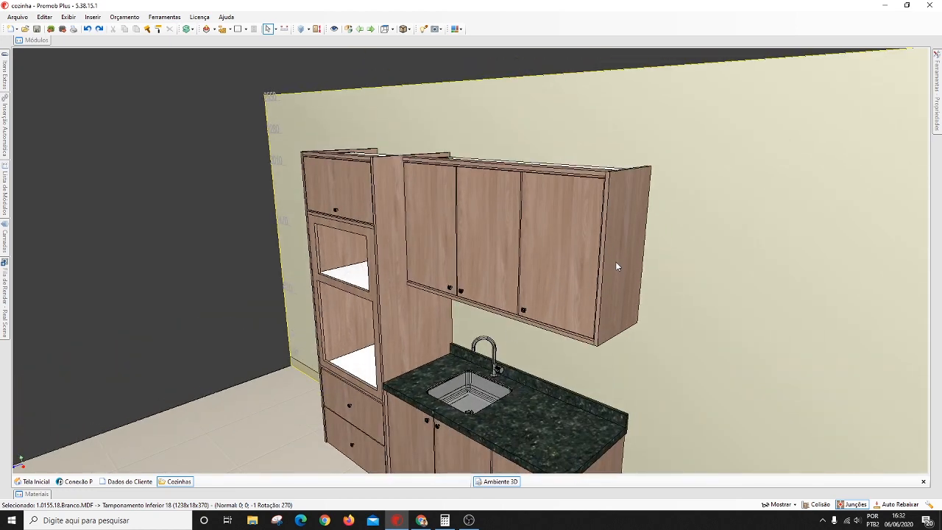
click(617, 265)
click(558, 332)
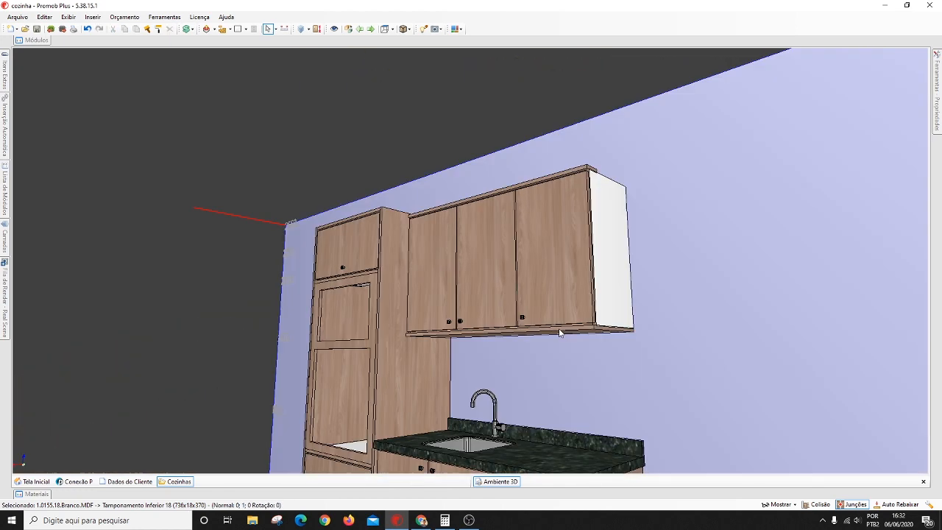
click(553, 337)
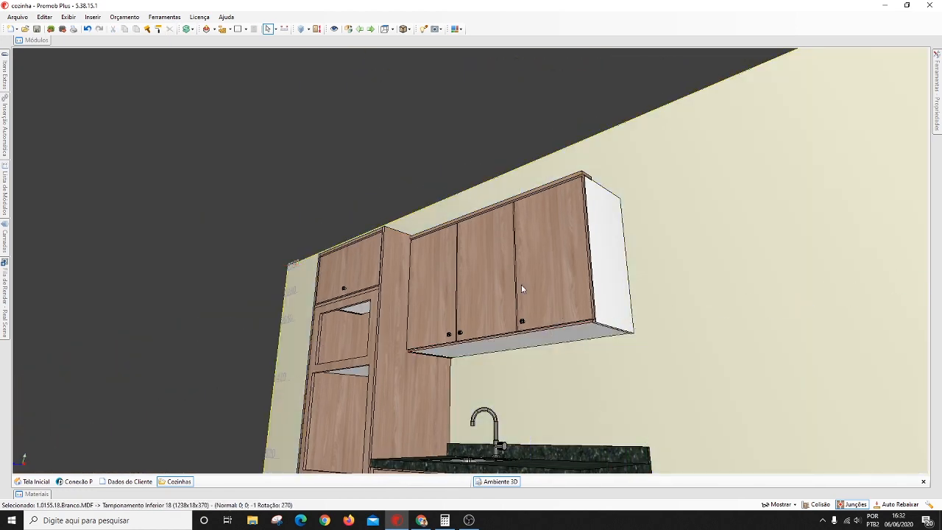
Step: Delete the wood cover strip running along the front edge of the wall cabinet's top
right_drag(521, 284, 498, 255)
middle_drag(499, 255, 482, 307)
click(475, 279)
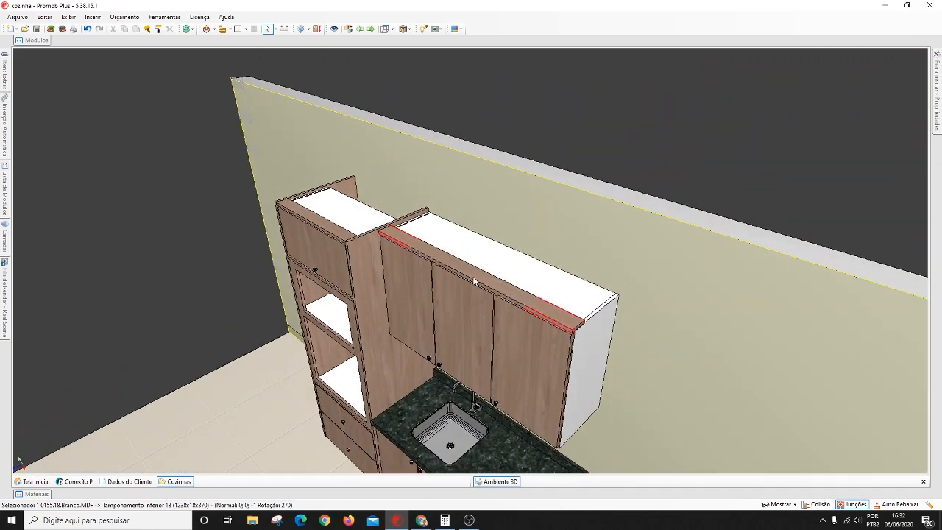
key(Delete)
right_drag(482, 293, 583, 283)
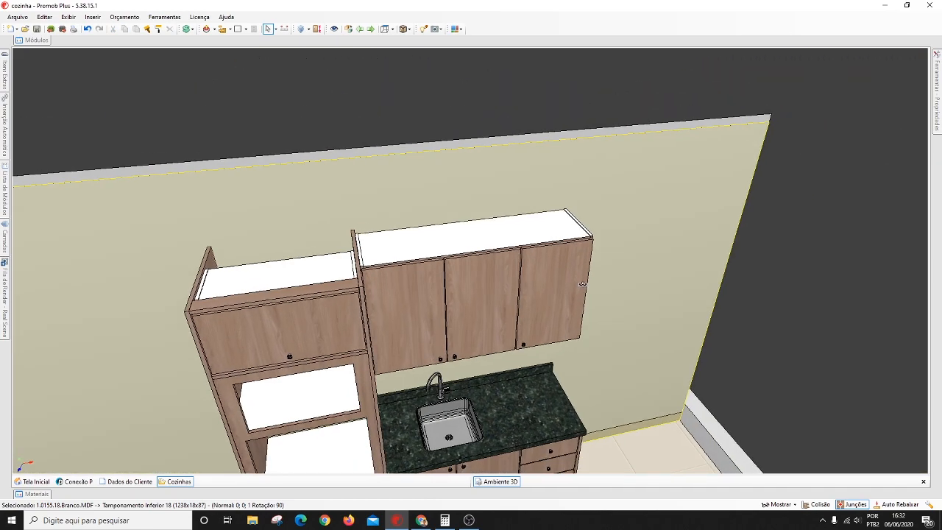
right_drag(437, 313, 397, 297)
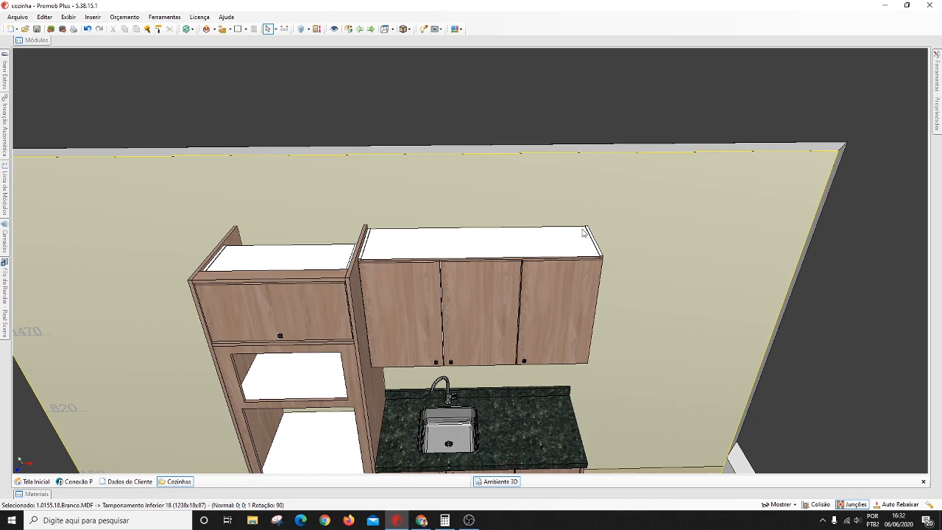
Step: Swing the doors of the three-door wall cabinet open to 62° to expose its white interior
middle_drag(548, 373, 497, 315)
click(476, 288)
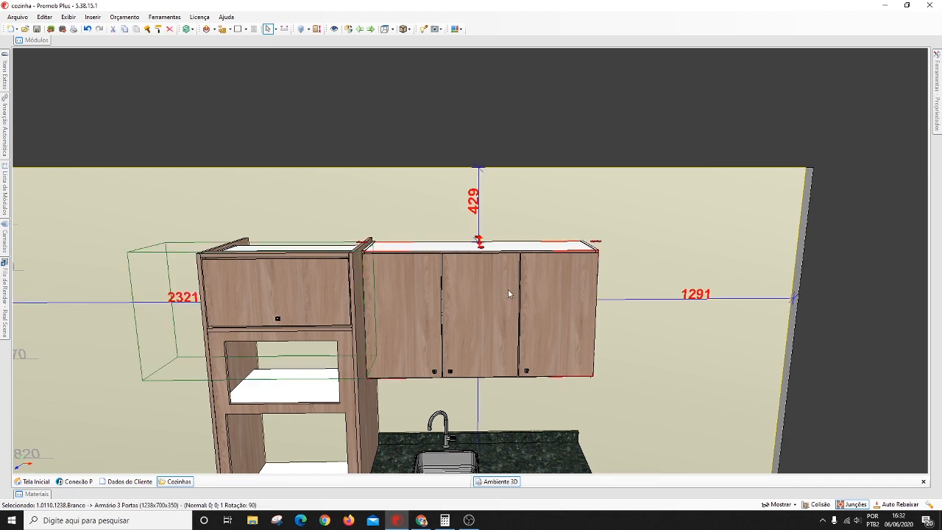
mouse_move(937, 104)
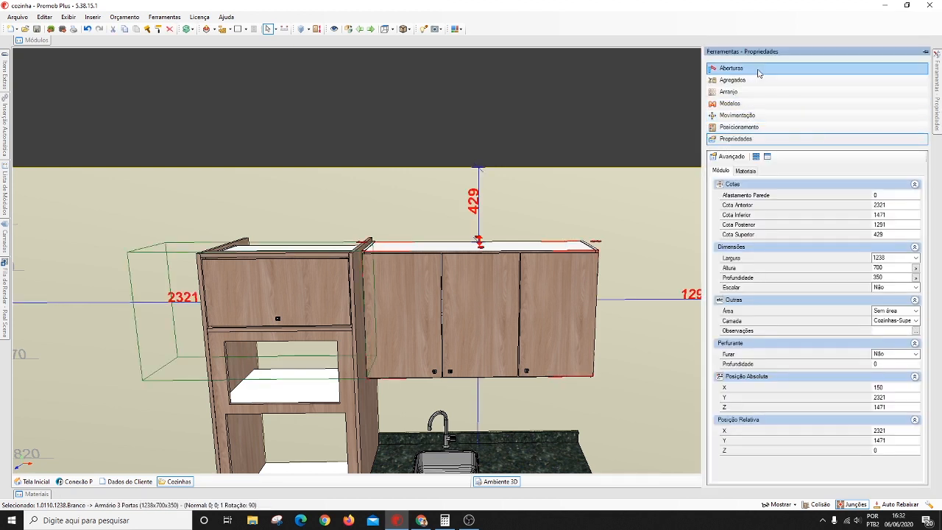
drag(804, 252, 763, 317)
middle_drag(587, 281, 530, 269)
middle_drag(341, 255, 302, 285)
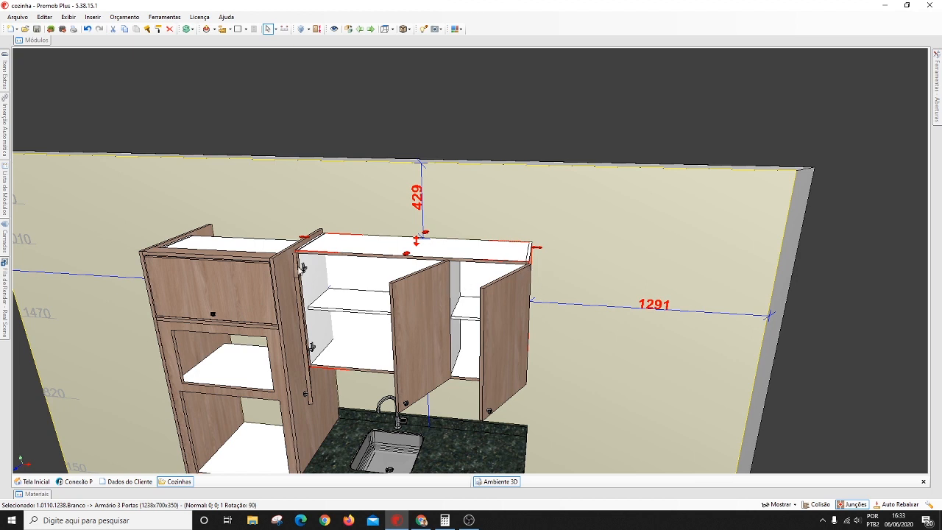
Step: Try removing the wall cabinet's middle door to inspect the shelves and divider, and undo the removal
click(444, 267)
middle_drag(444, 267, 472, 265)
middle_drag(465, 328, 472, 320)
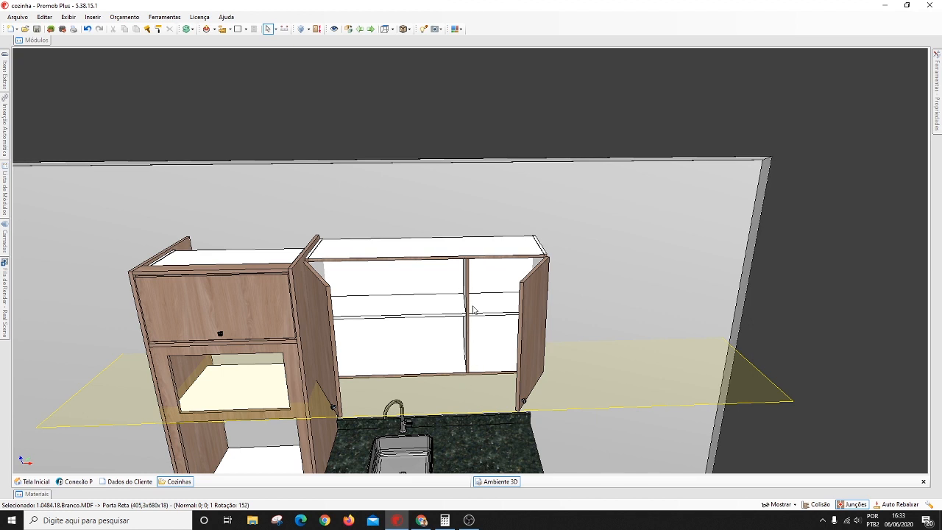
middle_drag(384, 290, 377, 290)
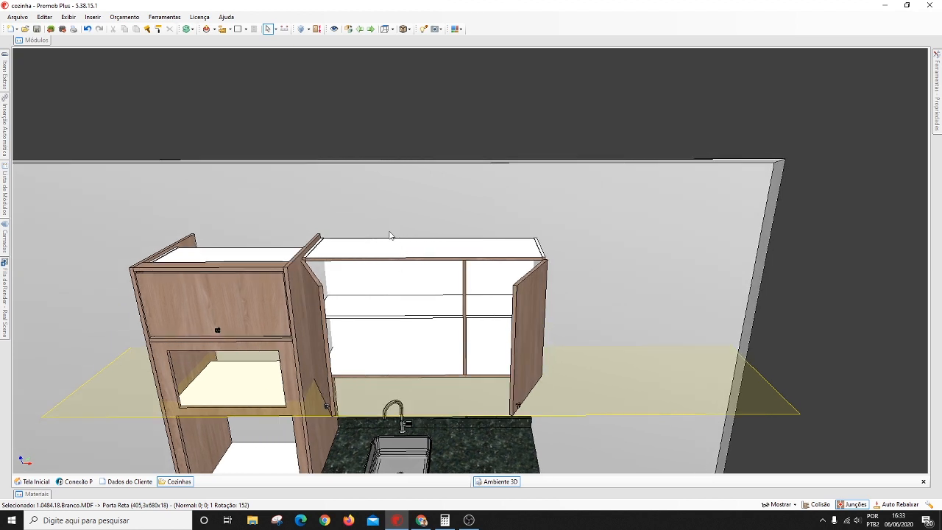
key(ctrl+z)
Step: Select the three-door wall cabinet and set its door opening back to 0°
mouse_move(937, 73)
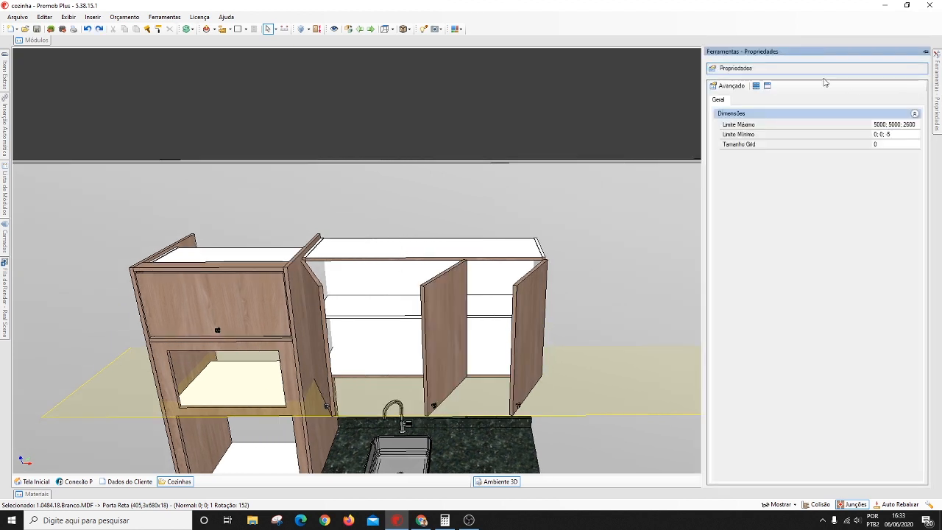
click(739, 68)
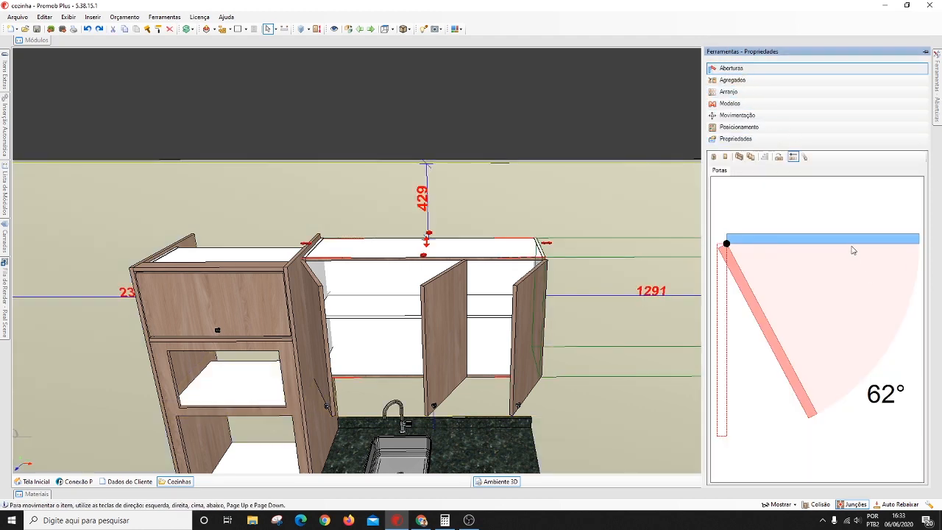
click(852, 250)
scroll(511, 320, up, 3)
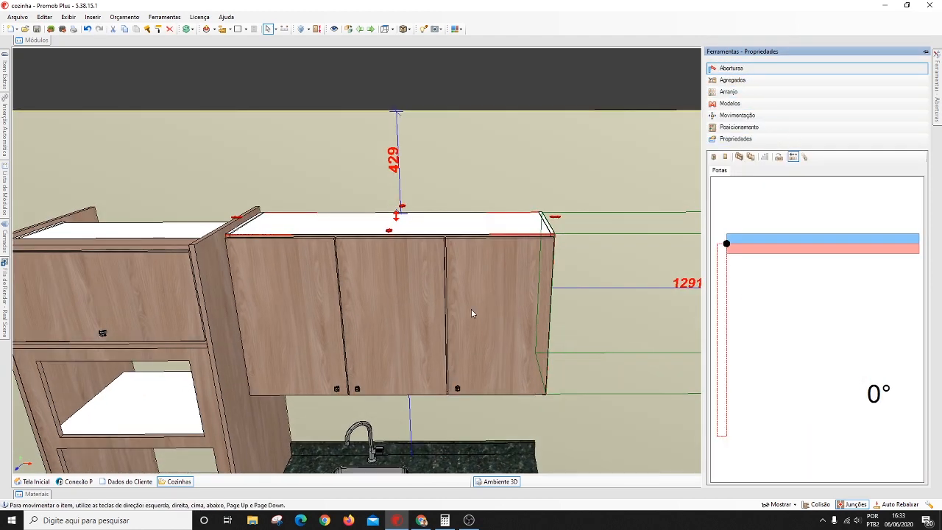
Step: Delete the entire three-door wall cabinet above the sink
middle_drag(472, 314, 472, 268)
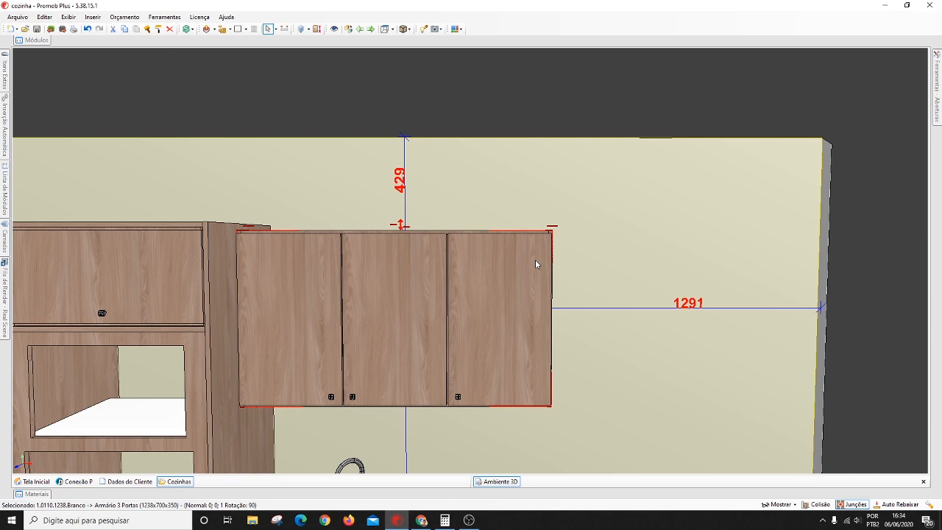
middle_drag(536, 263, 461, 268)
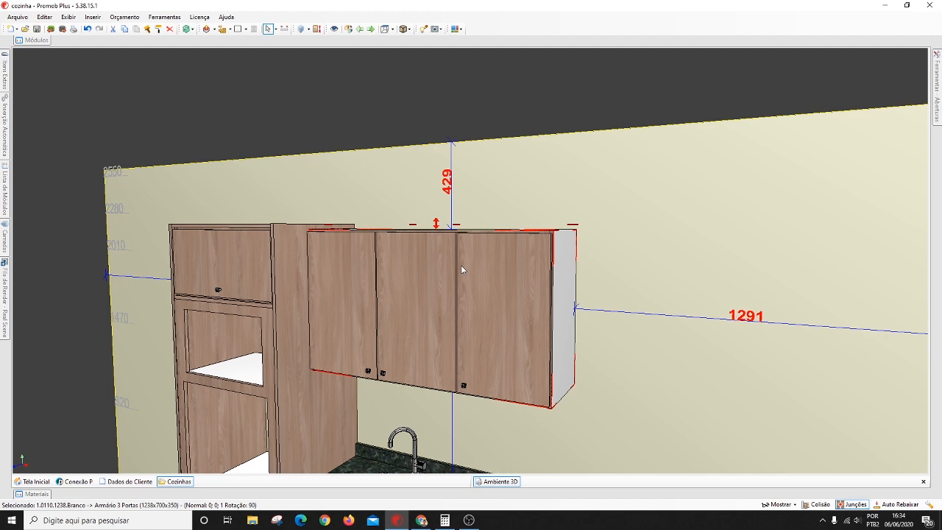
middle_drag(460, 265, 479, 299)
key(Delete)
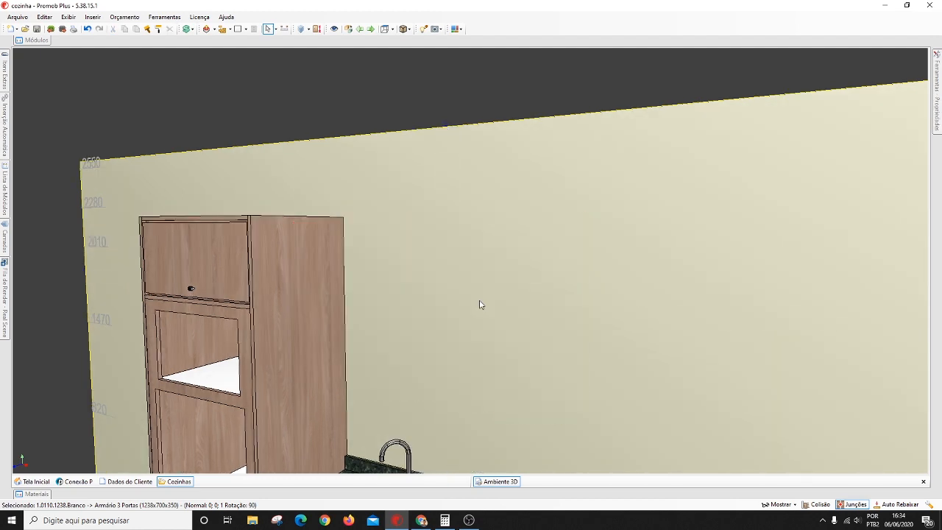
Step: Select the 18 mm cover panel on the sink base cabinet's exposed end and examine it together with the worktop
scroll(217, 289, down, 1)
middle_drag(280, 346, 319, 279)
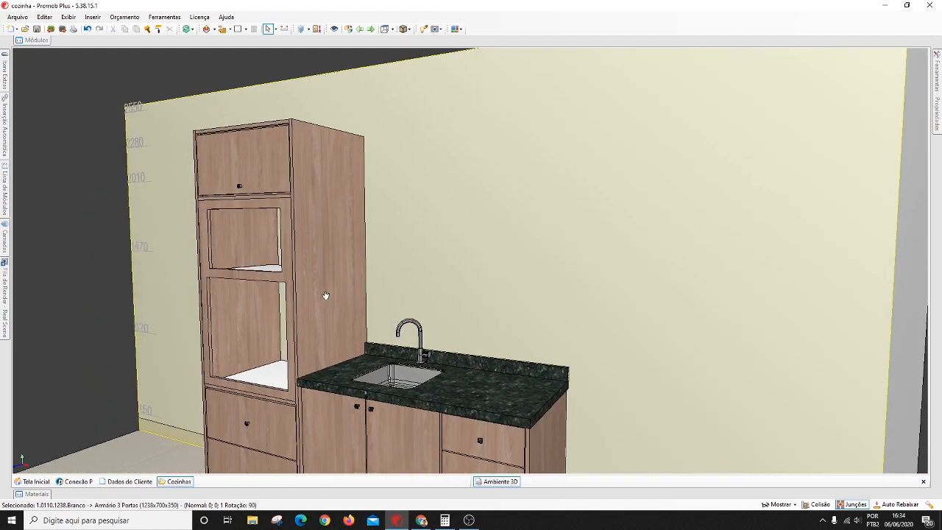
middle_drag(339, 350, 370, 316)
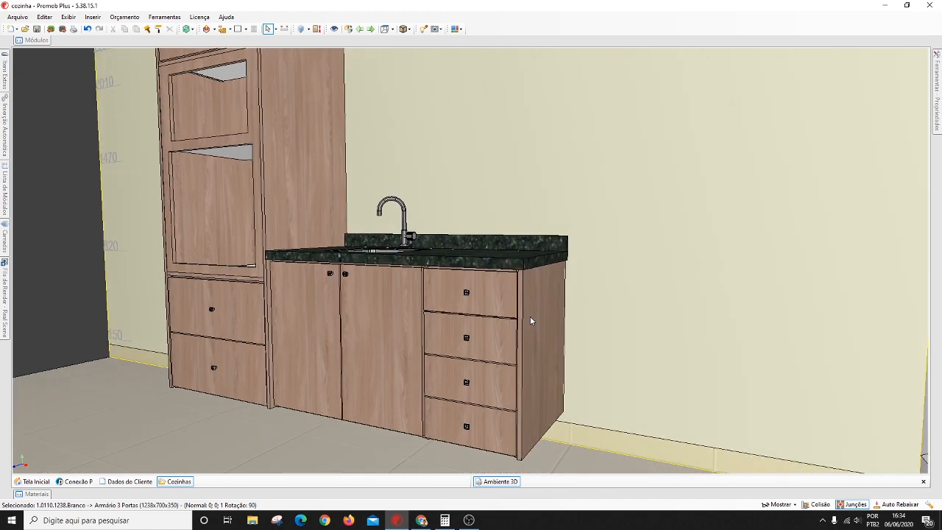
middle_drag(530, 320, 441, 307)
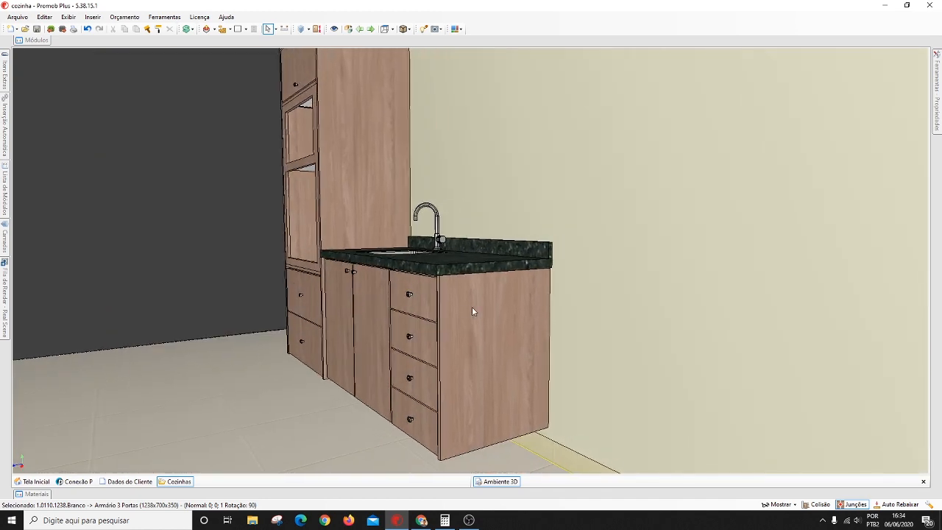
click(472, 307)
middle_drag(465, 349, 427, 315)
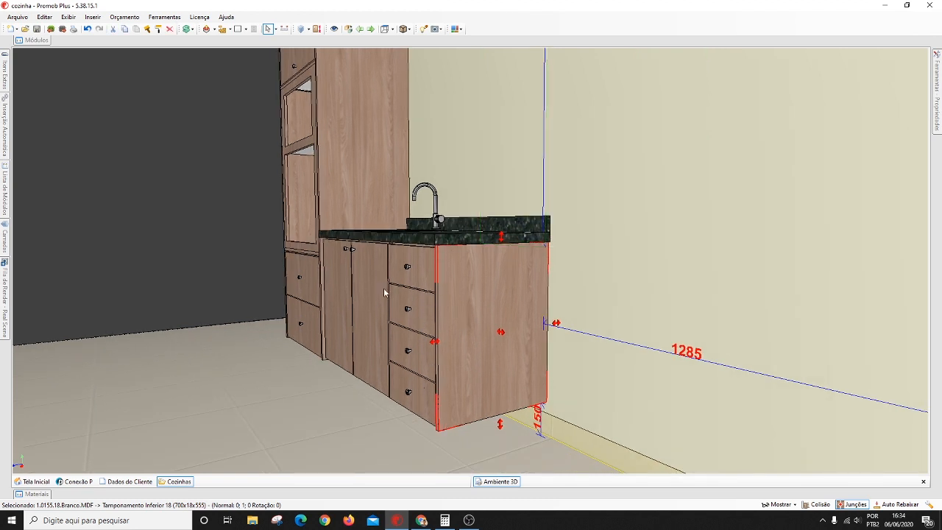
middle_drag(447, 334, 379, 341)
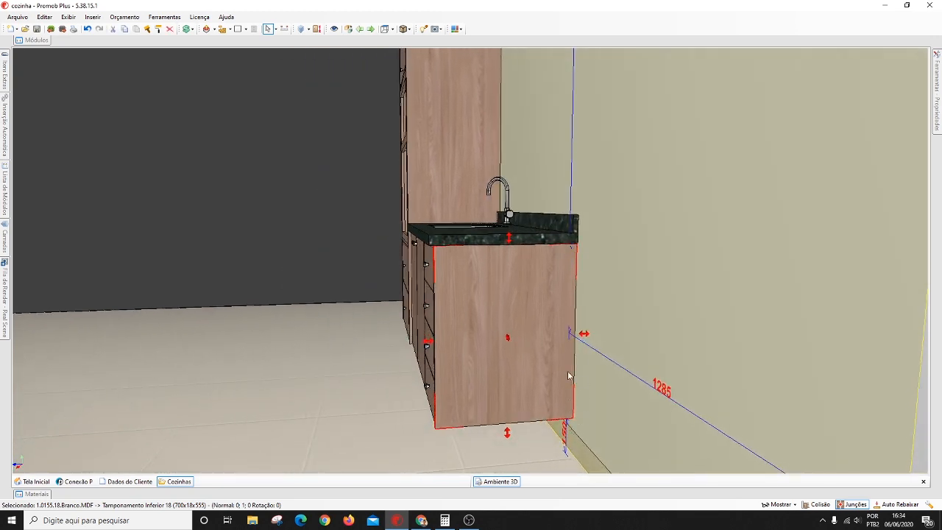
middle_drag(469, 304, 402, 322)
middle_drag(560, 302, 508, 319)
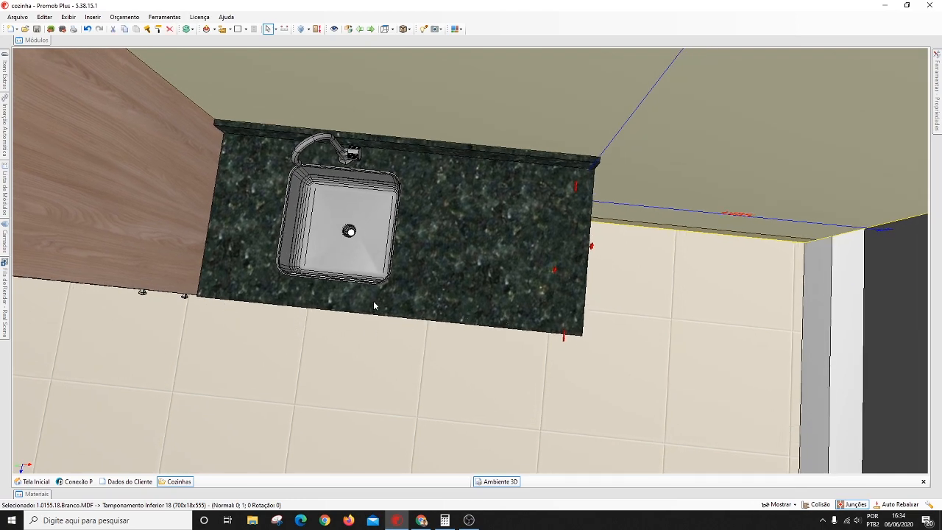
Step: Delete the 18 mm cover panel from the exposed end of the base cabinet run
right_drag(373, 303, 351, 262)
scroll(537, 334, up, 2)
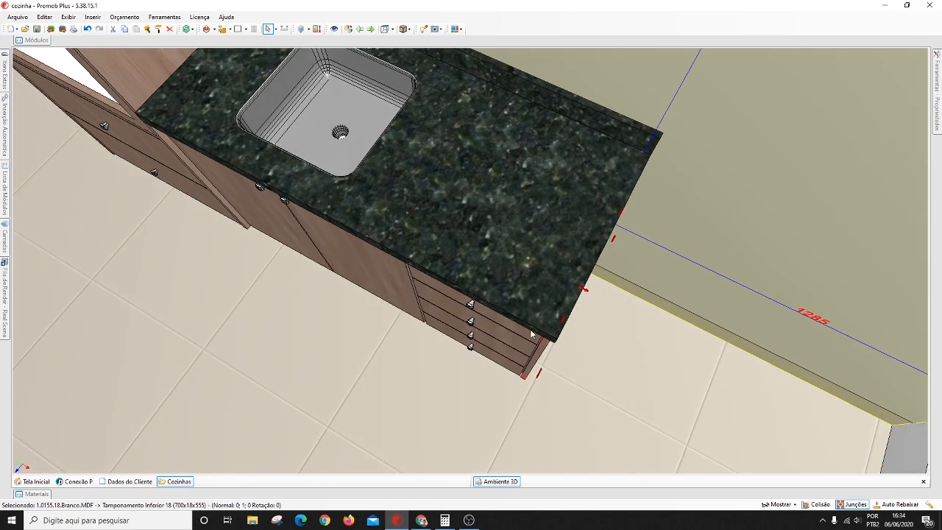
right_drag(459, 313, 416, 256)
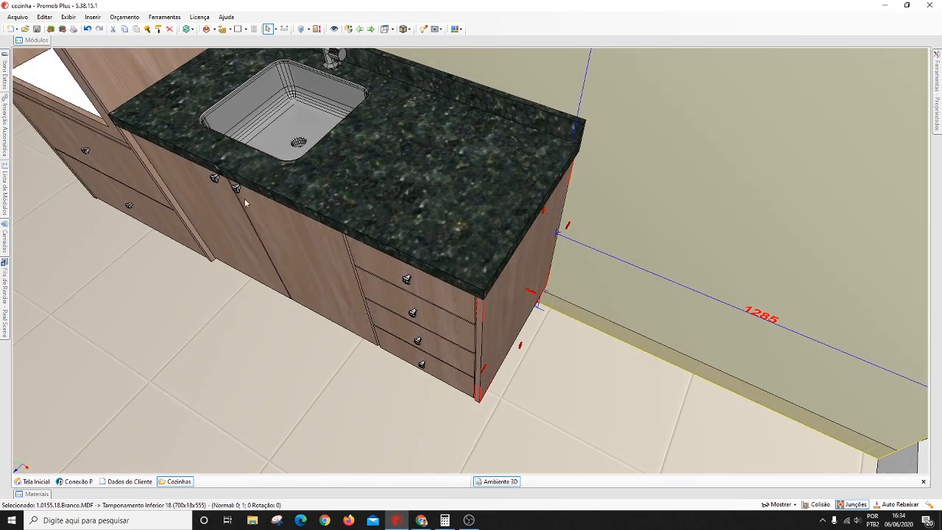
right_drag(244, 198, 366, 252)
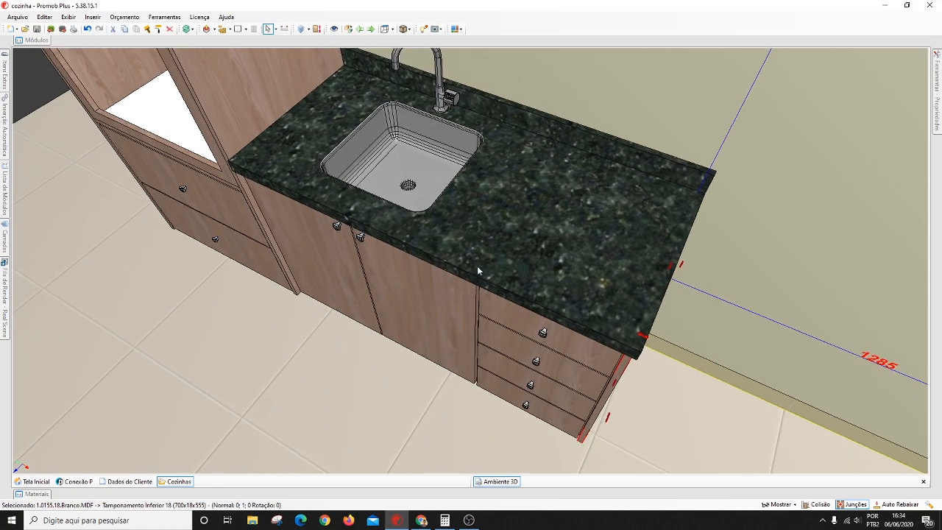
right_drag(472, 268, 458, 249)
key(Delete)
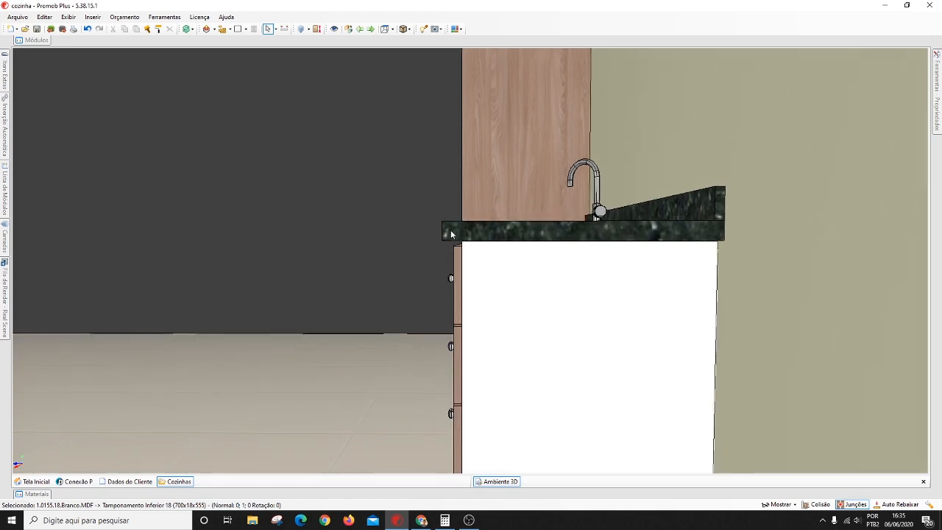
Step: Examine the uncovered cabinet side, the shelf behind the sink cabinet's door nearest the drawers, and the open drawer unit
right_drag(459, 241, 433, 271)
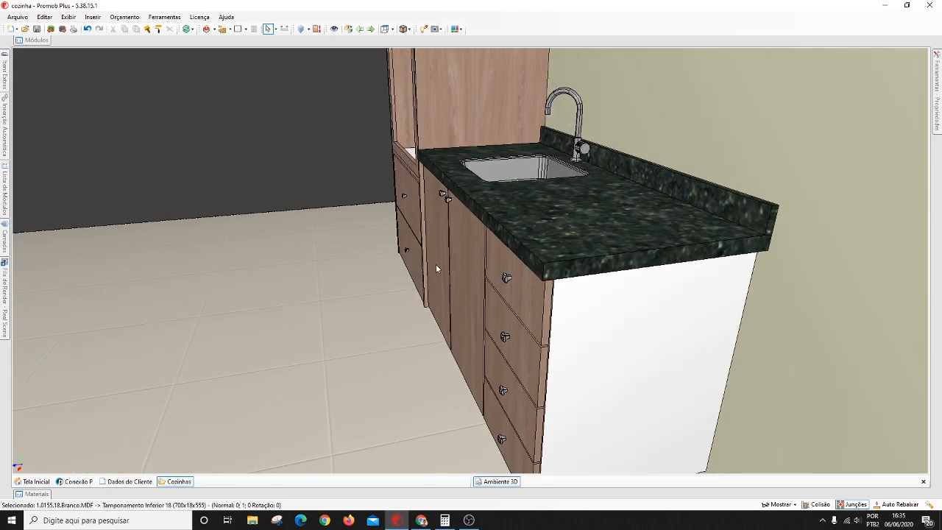
right_drag(519, 278, 531, 261)
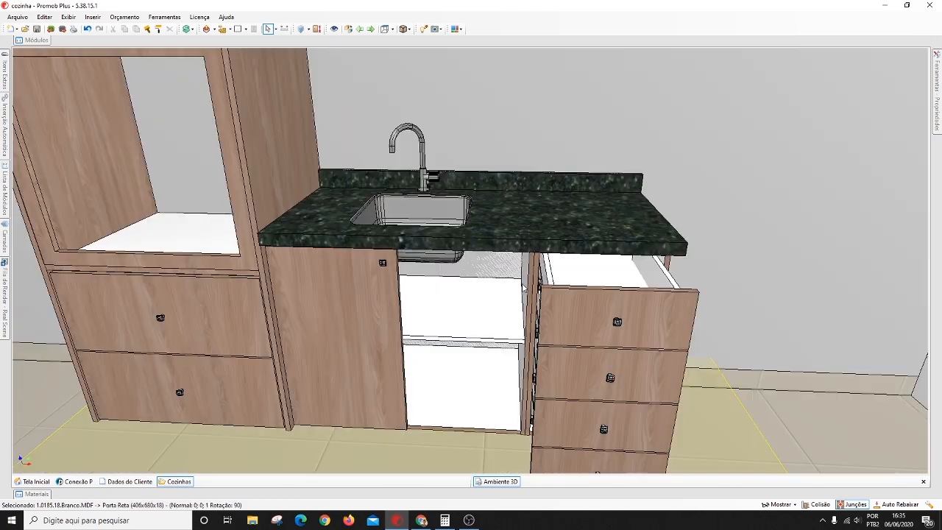
scroll(532, 280, up, 2)
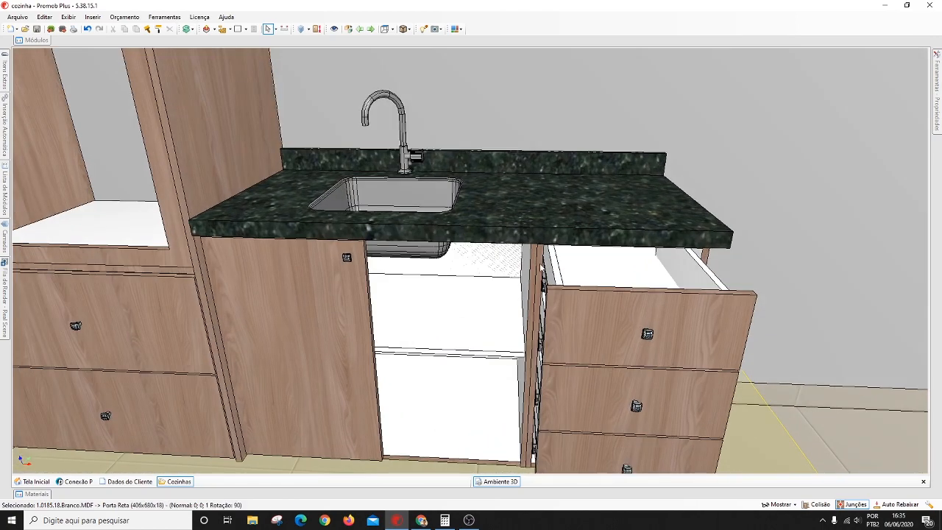
middle_drag(539, 269, 522, 301)
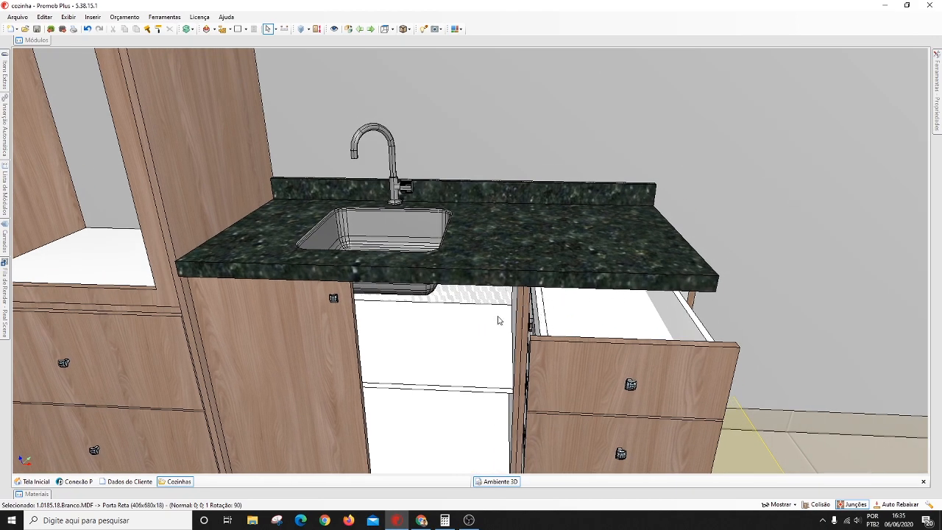
scroll(318, 311, down, 3)
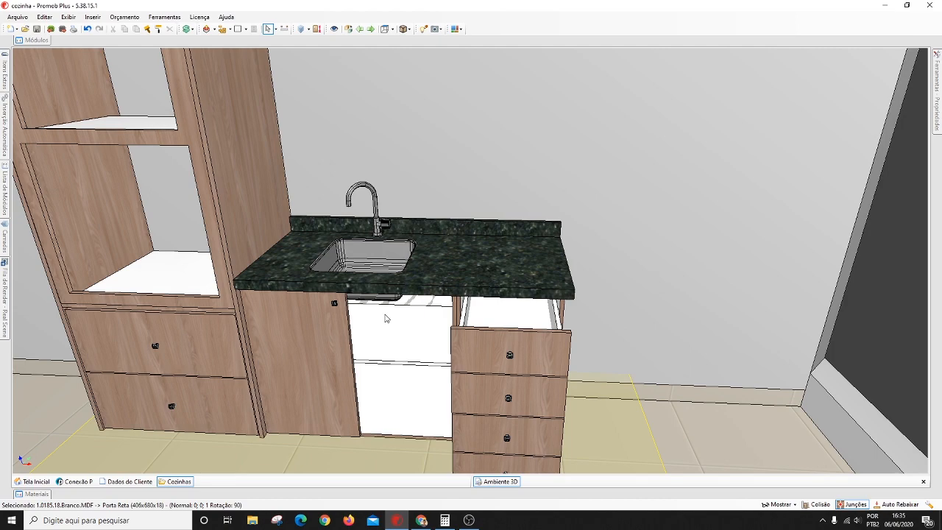
click(384, 318)
scroll(399, 335, up, 2)
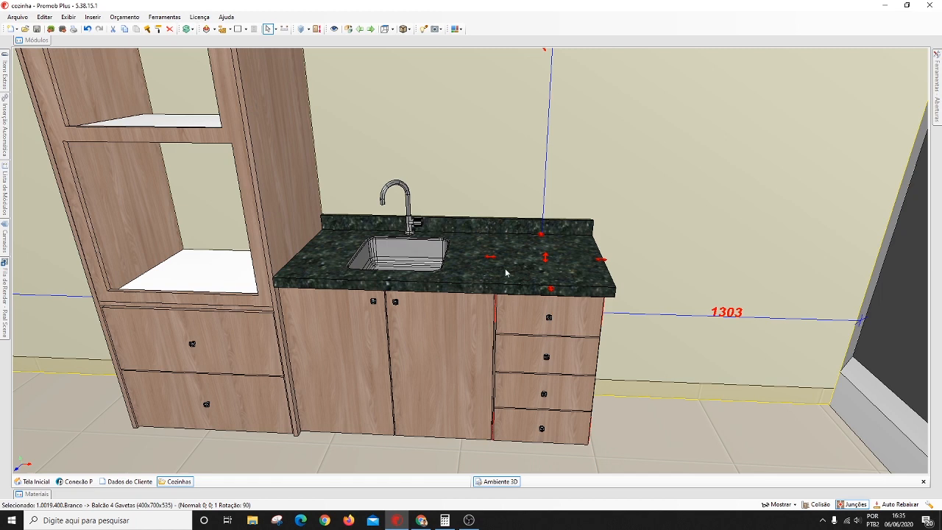
Step: Try removing both doors of the sink base cabinet to inspect its interior shelf, and undo the removal
click(638, 421)
middle_drag(590, 323, 552, 253)
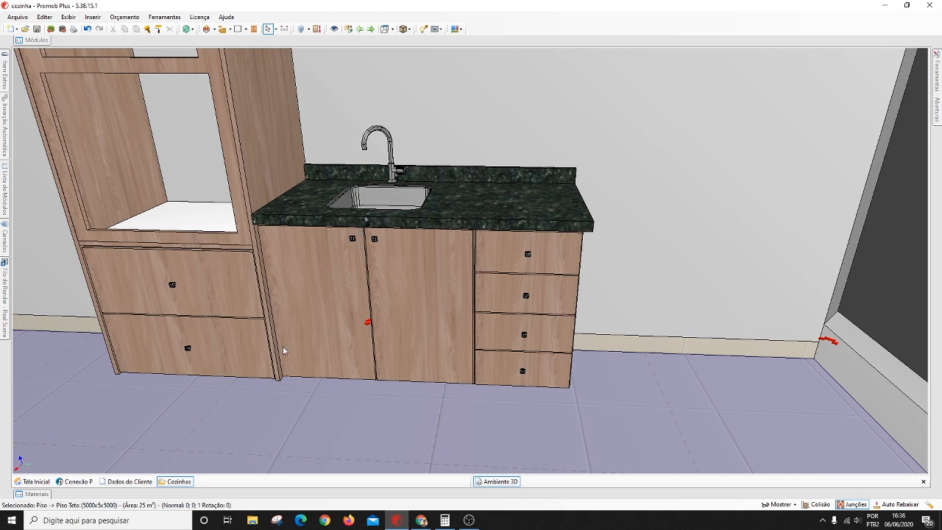
click(412, 287)
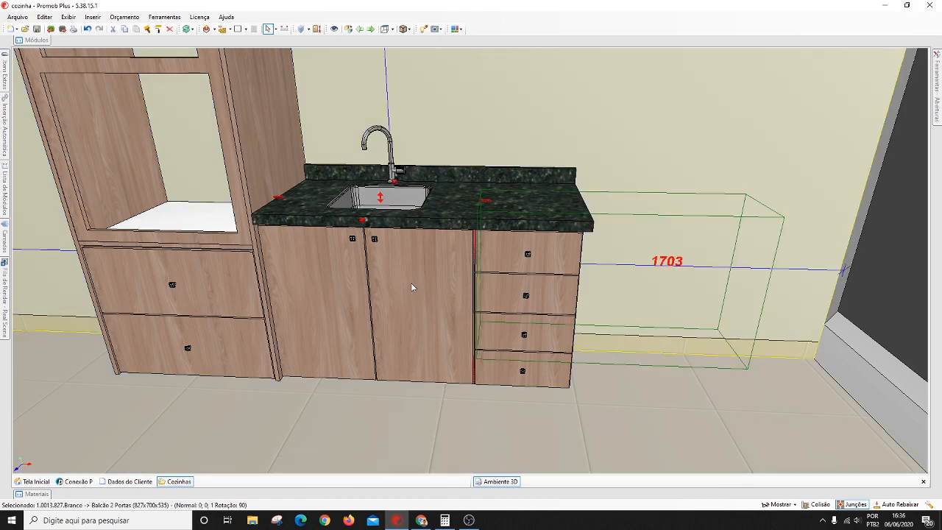
click(411, 286)
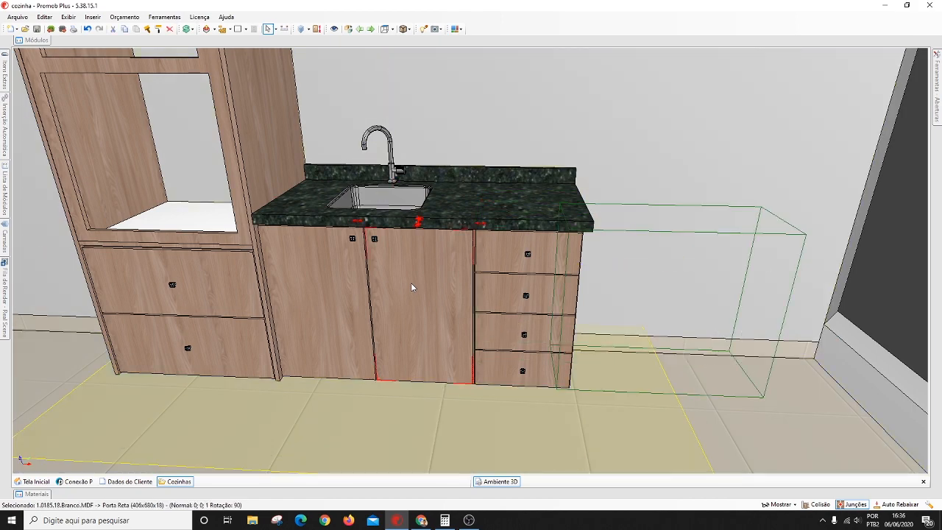
click(342, 285)
click(341, 286)
key(Delete)
middle_drag(503, 297, 431, 293)
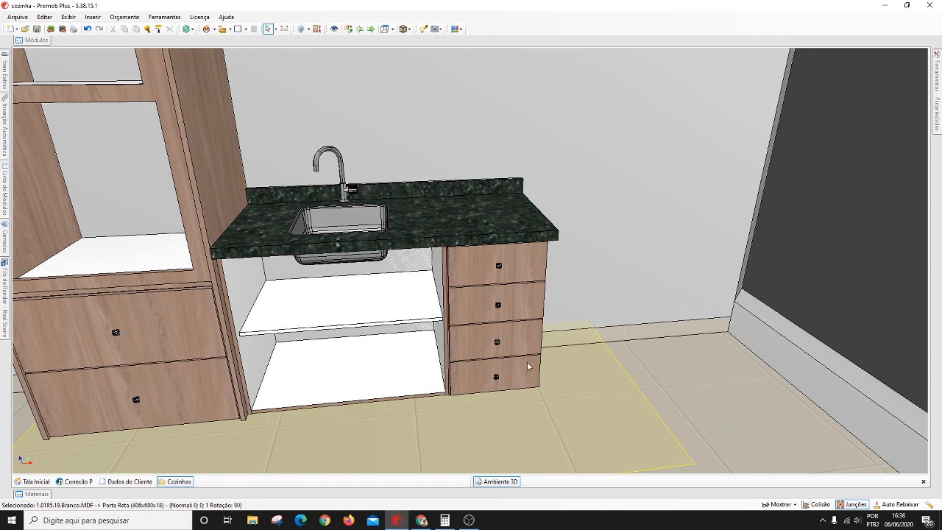
middle_drag(485, 278, 314, 351)
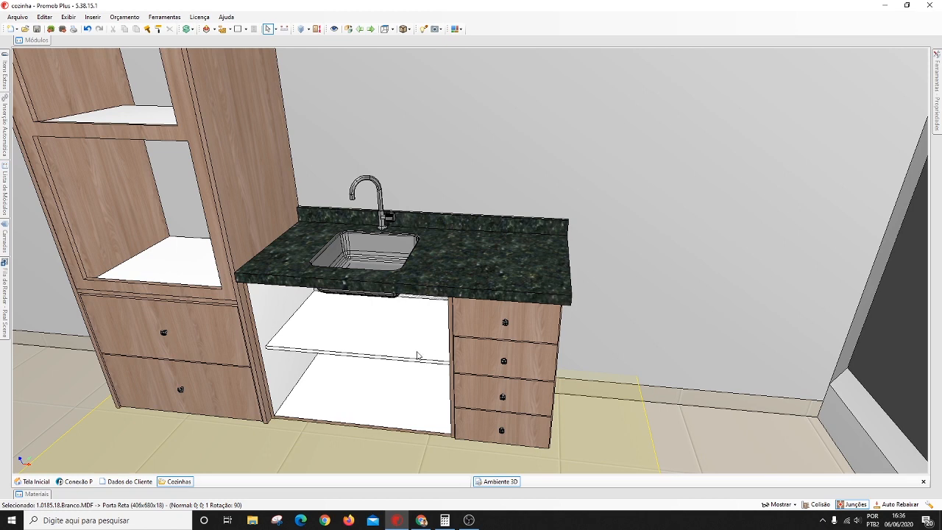
click(484, 319)
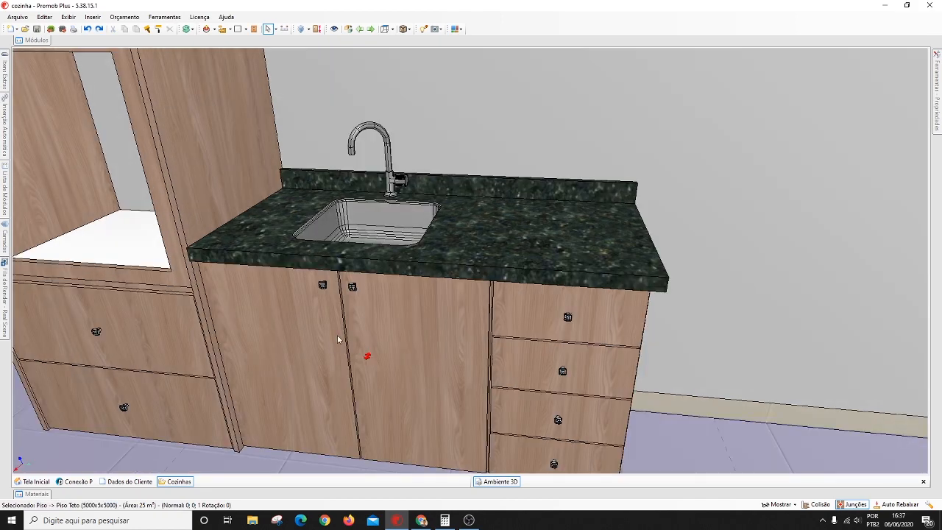
Step: Delete the two-door sink base cabinet and the four-drawer base cabinet under the worktop
mouse_move(337, 336)
middle_down()
mouse_move(351, 333)
mouse_move(344, 321)
middle_up()
click(287, 322)
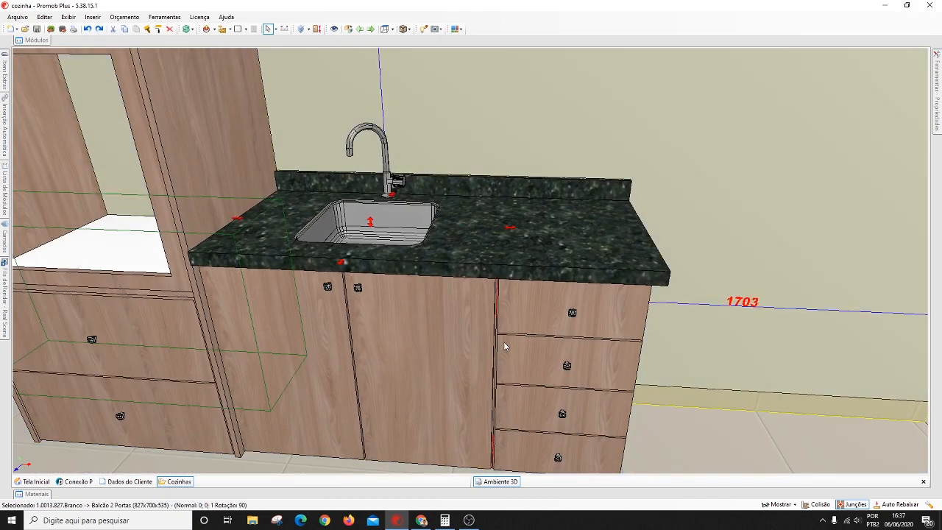
key(Delete)
click(555, 316)
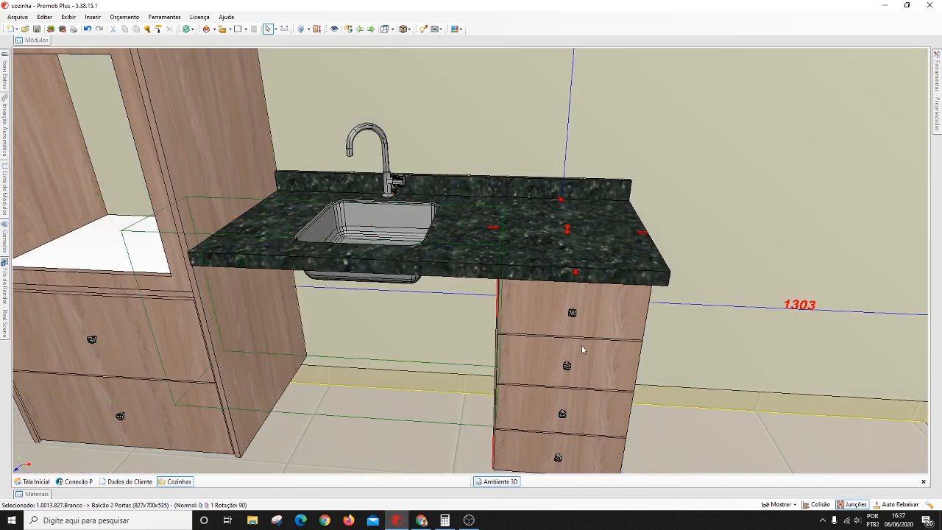
key(Delete)
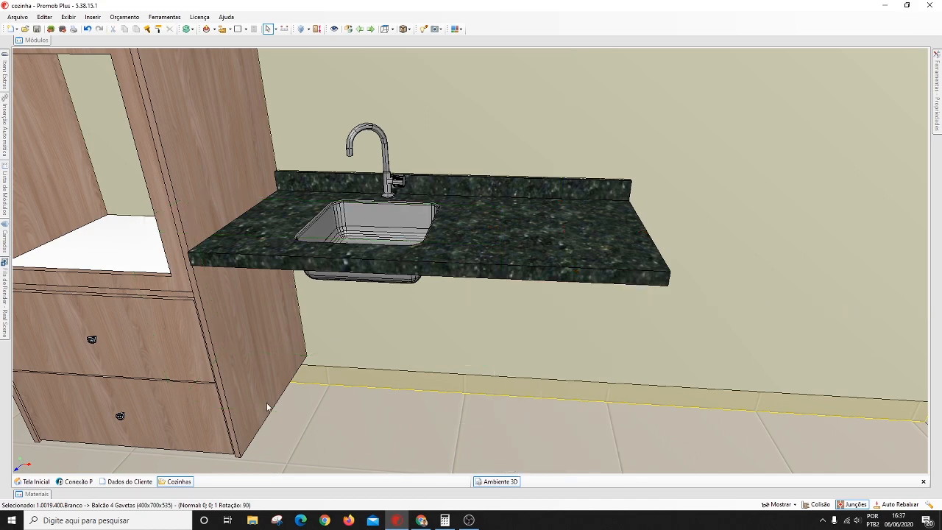
Step: Inspect the floating granite worktop from below and above, and delete it together with its sink and faucet
middle_drag(597, 326, 469, 278)
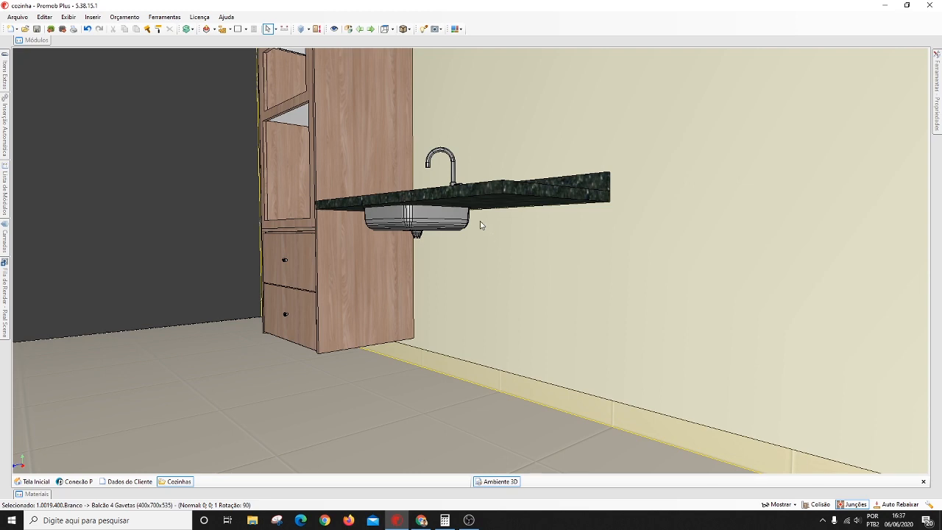
middle_drag(522, 194, 517, 219)
middle_drag(474, 185, 467, 208)
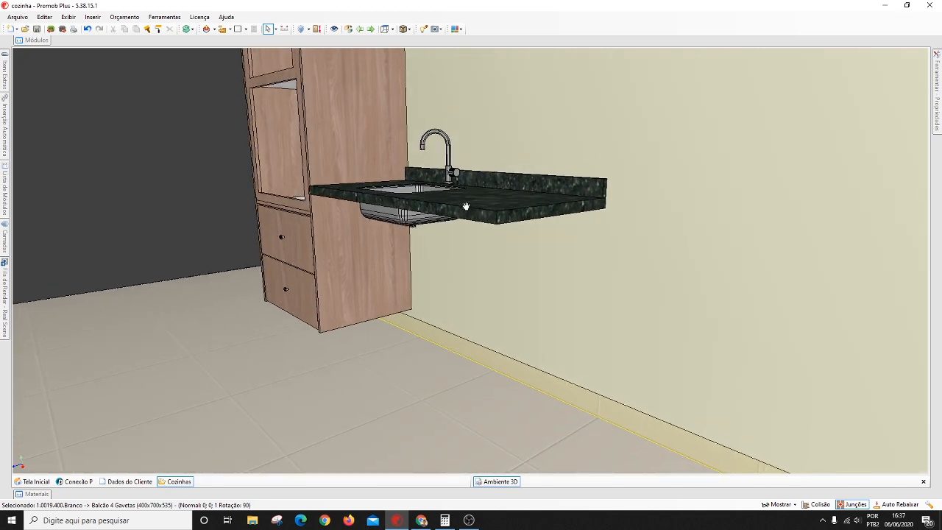
middle_drag(422, 189, 335, 229)
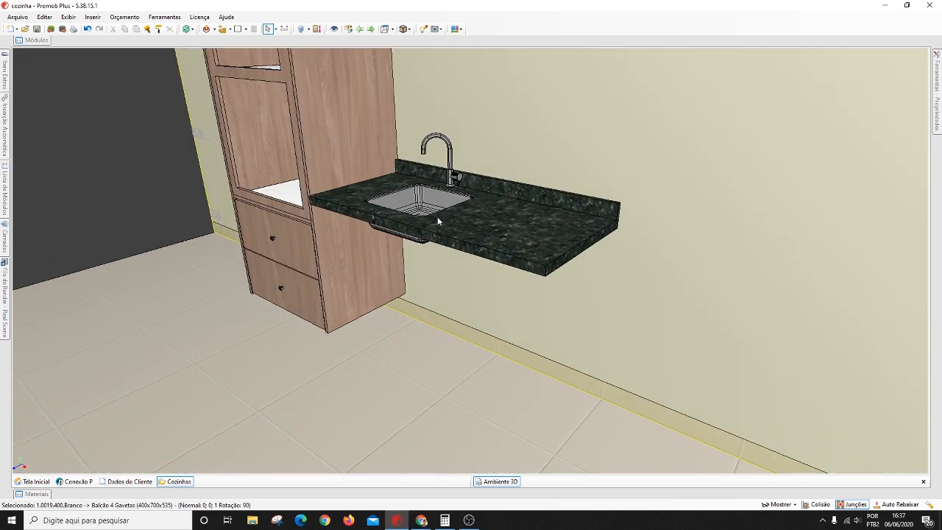
middle_drag(578, 237, 532, 217)
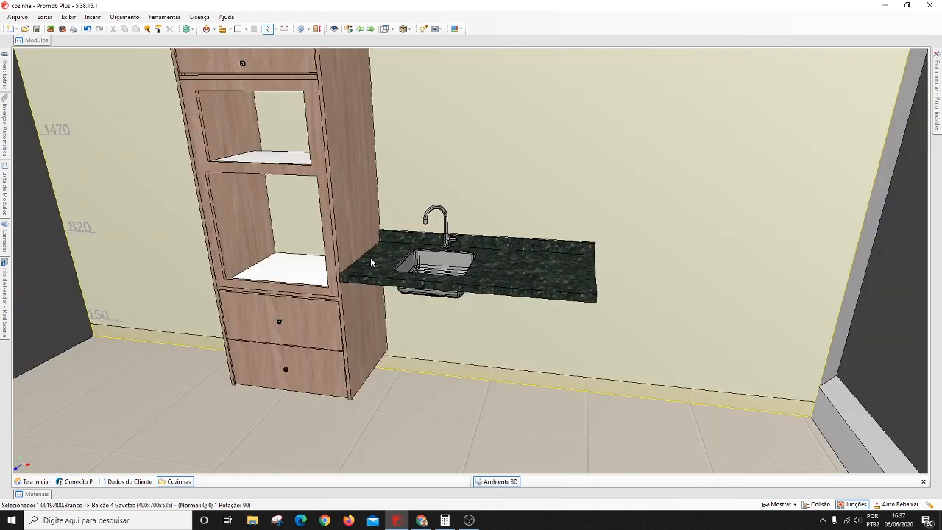
click(371, 263)
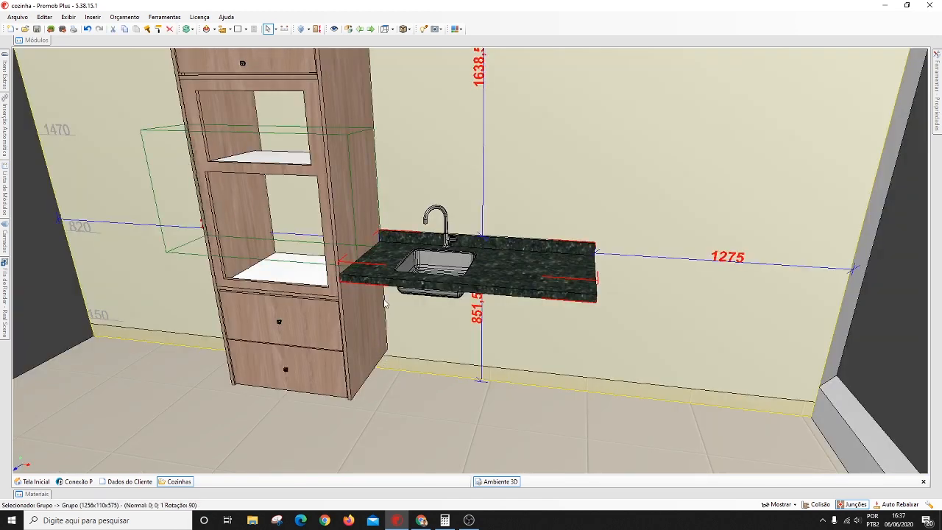
key(Delete)
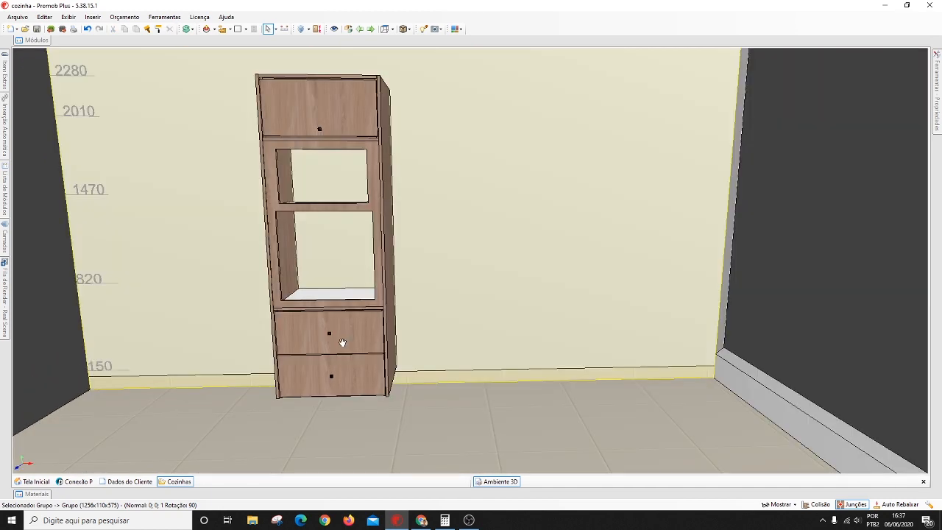
Step: Undo the worktop's deletion and delete the worktop group with sink and faucet again
click(339, 340)
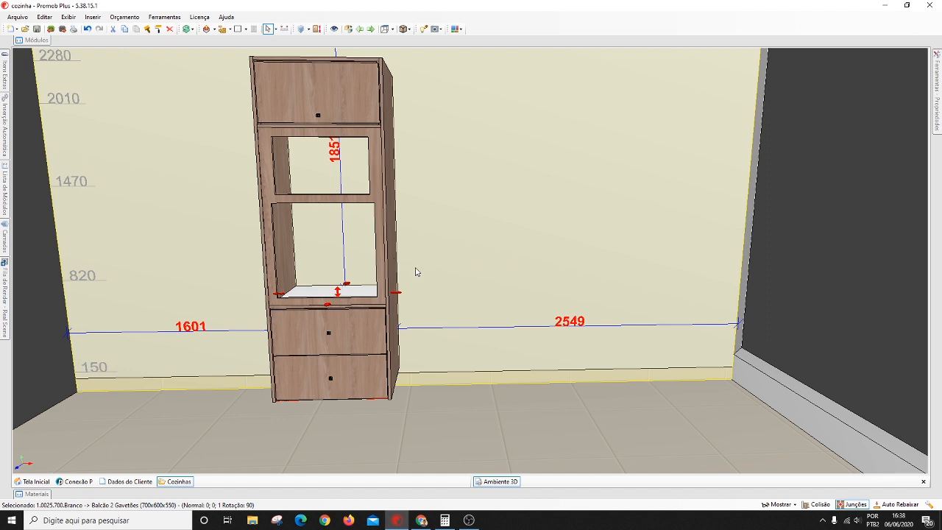
key(ctrl+z)
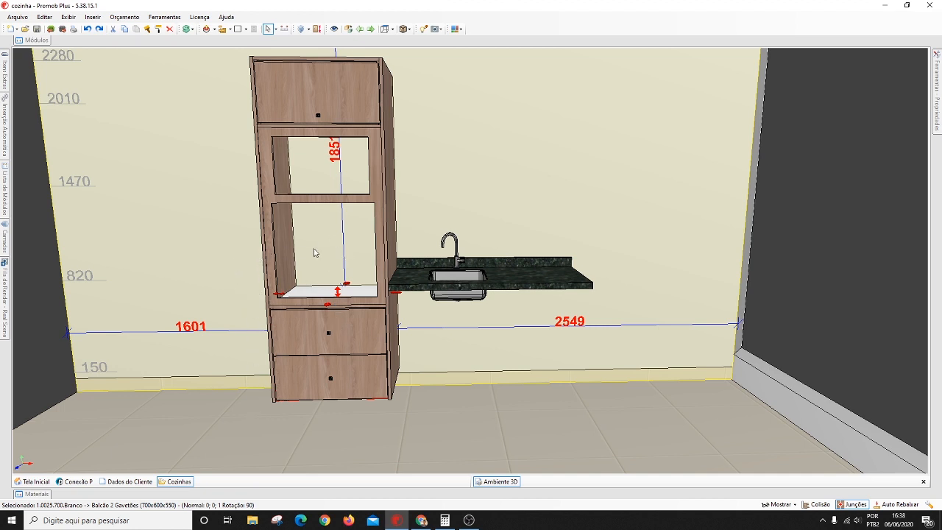
click(429, 288)
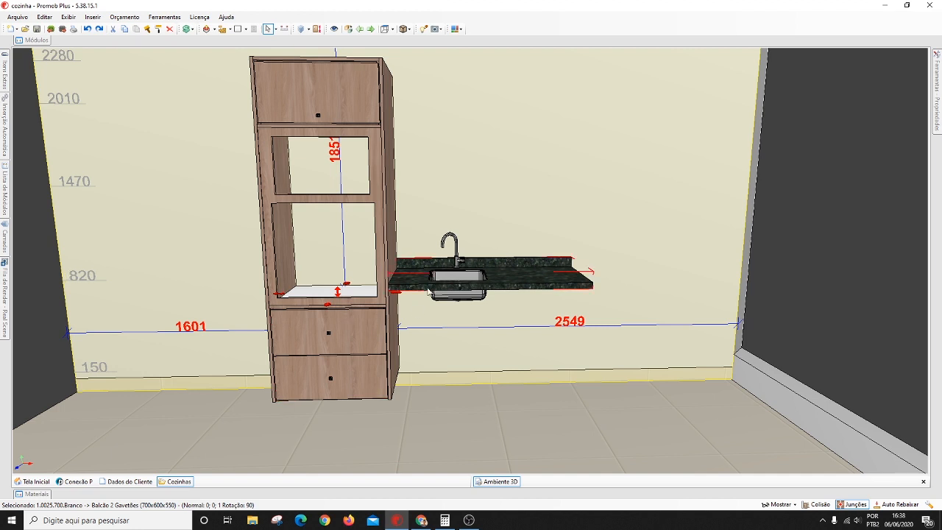
key(Delete)
Step: Select the front frame around the oven tower's two appliance openings and examine the tower from both sides
middle_drag(228, 234, 246, 245)
click(246, 162)
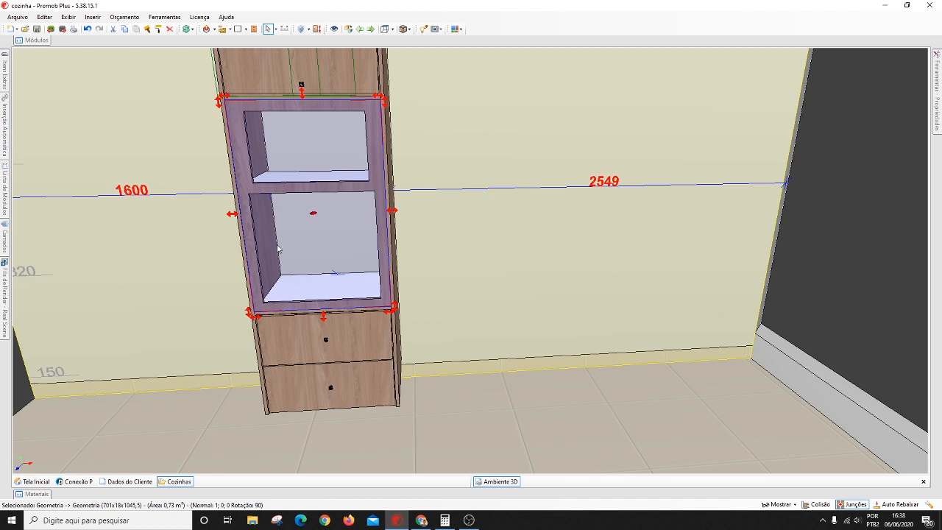
middle_drag(306, 152, 335, 211)
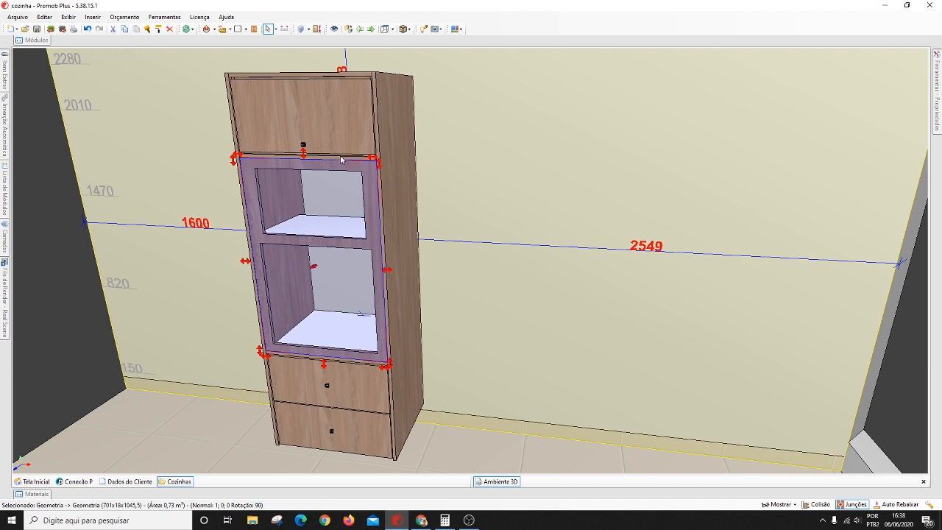
scroll(311, 290, down, 2)
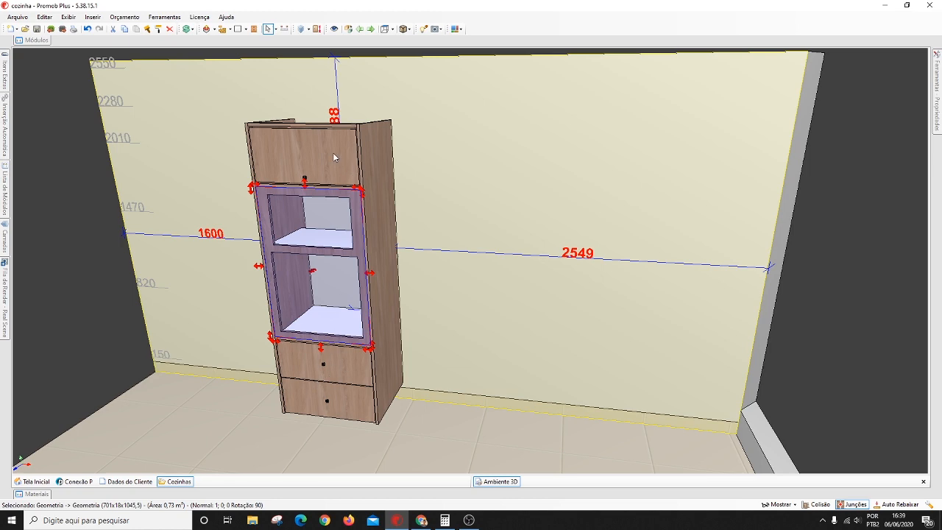
middle_drag(377, 250, 279, 374)
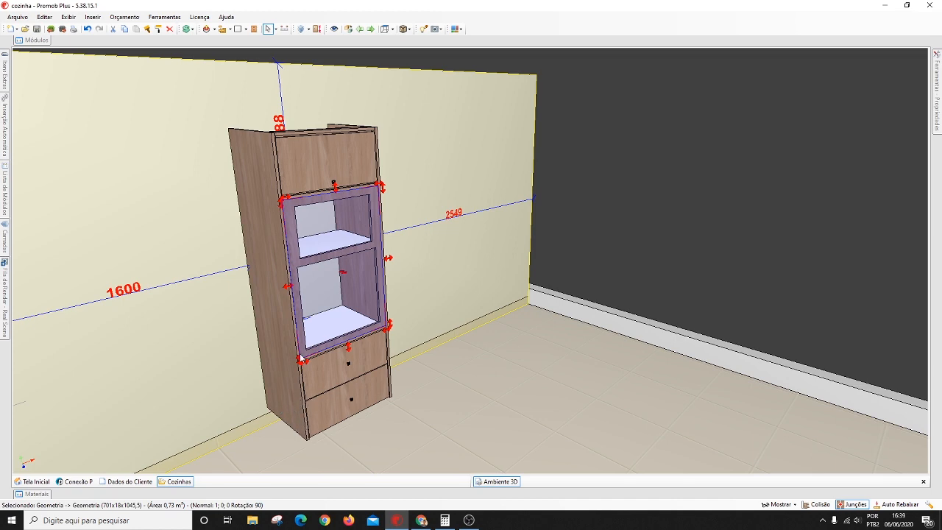
middle_drag(262, 144, 295, 210)
scroll(294, 210, up, 3)
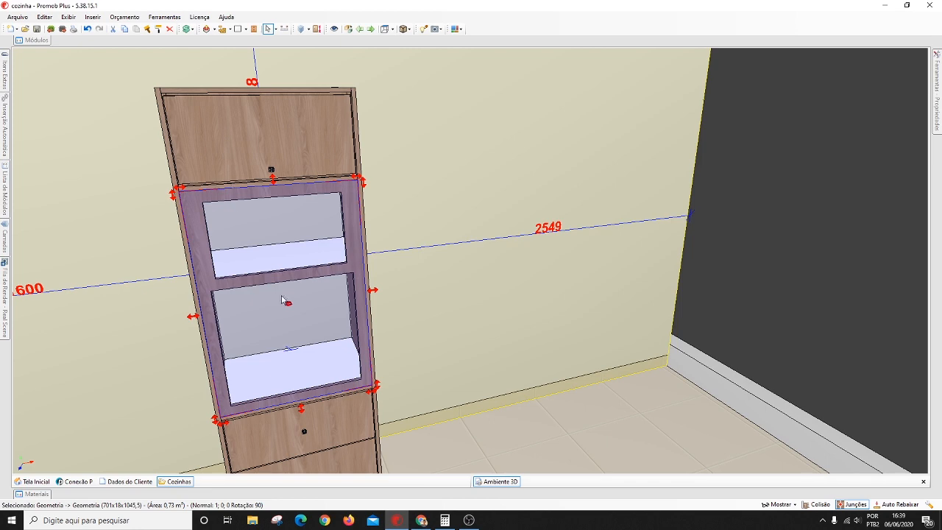
Step: Move the front frame off the oven tower to the wall beside it and examine the exposed shelves
middle_drag(282, 300, 290, 235)
scroll(319, 244, down, 3)
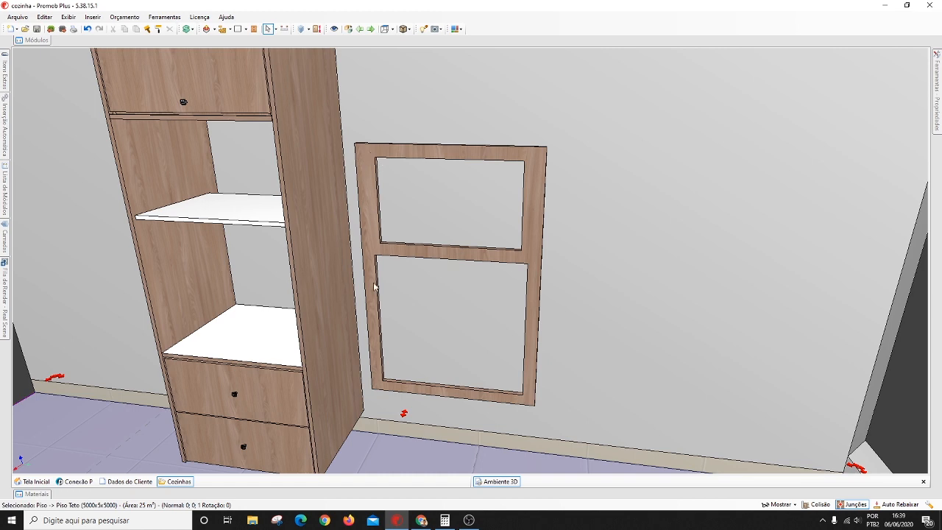
middle_drag(374, 287, 297, 270)
scroll(235, 198, down, 2)
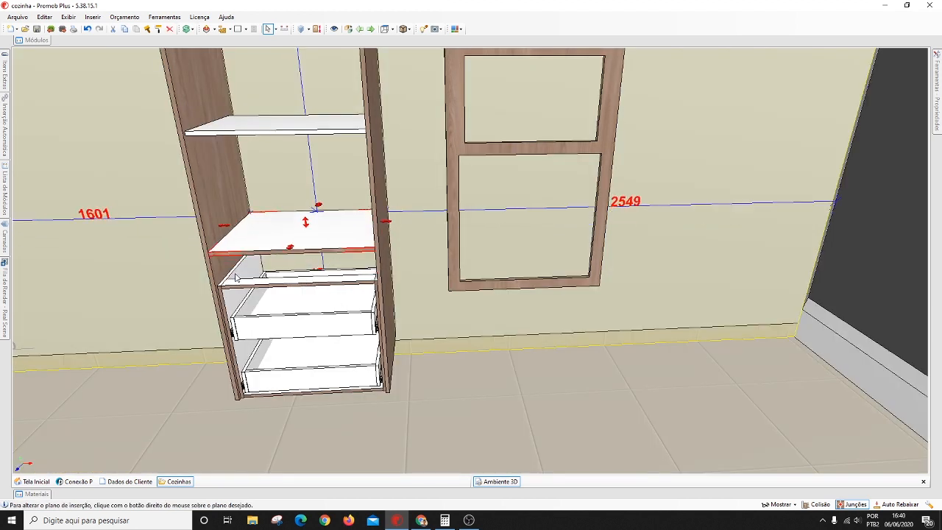
Step: Examine the oven tower's lower shelf and the drawer compartment beneath it from several angles
middle_drag(249, 254, 252, 252)
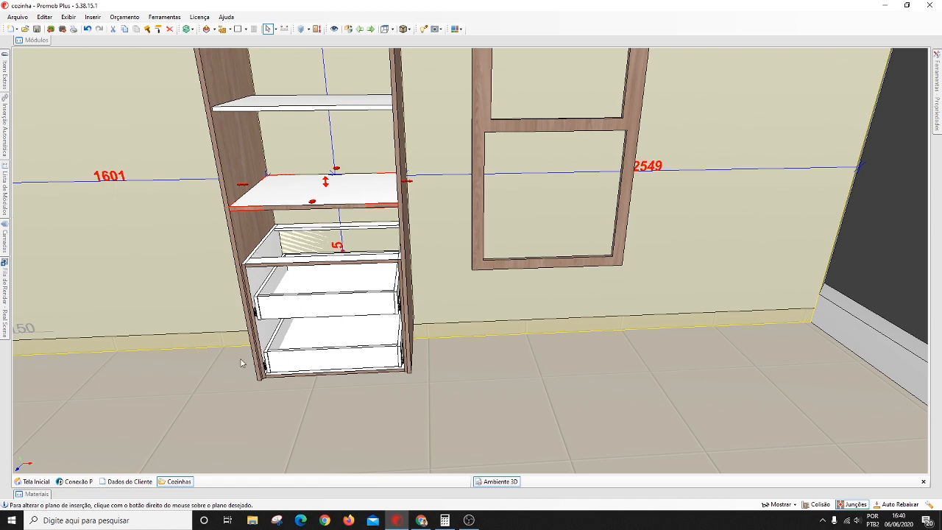
scroll(249, 263, down, 4)
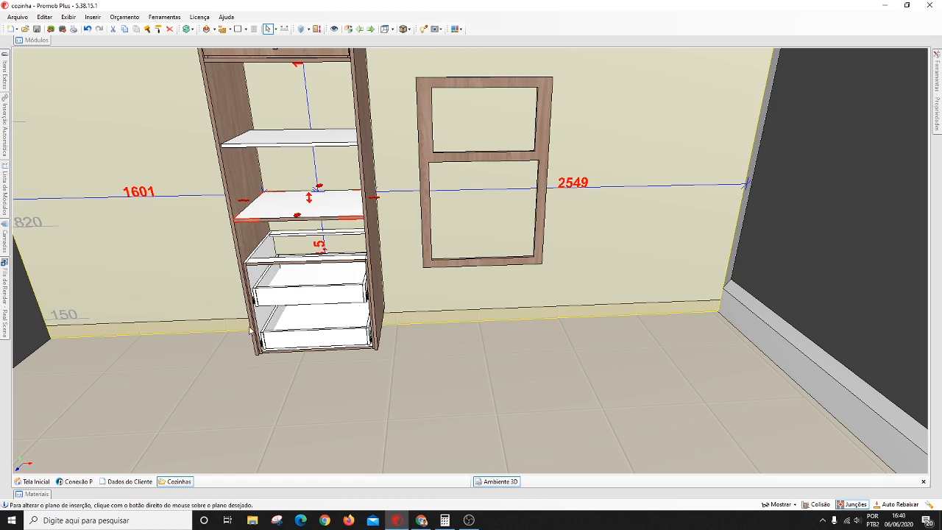
scroll(280, 259, down, 2)
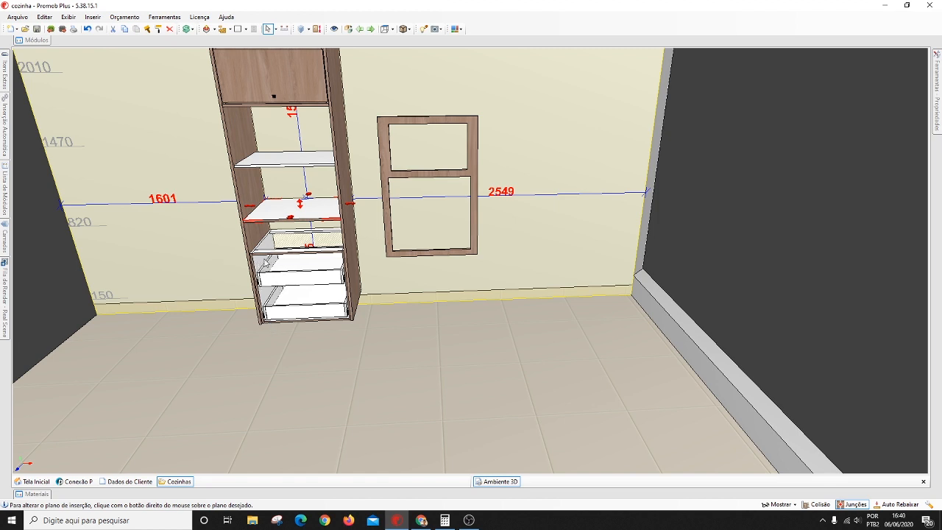
scroll(260, 265, up, 1)
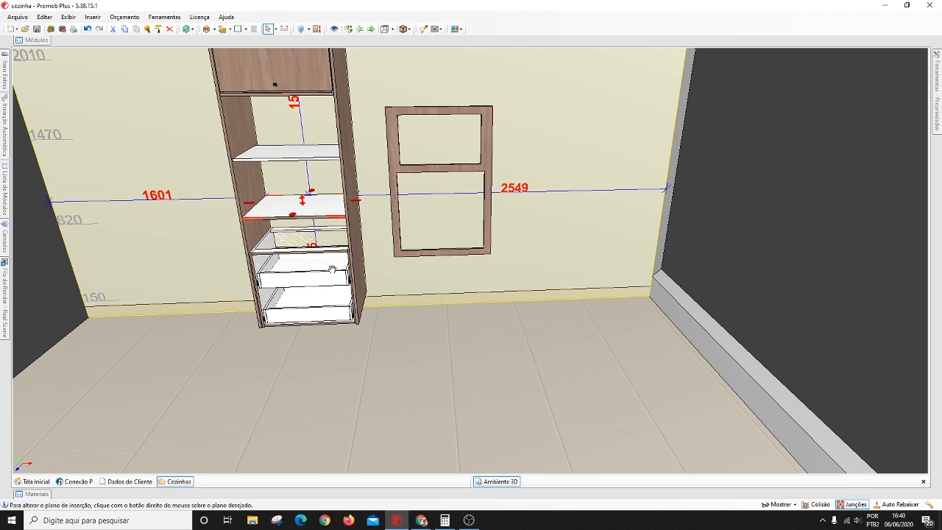
middle_drag(332, 268, 392, 263)
middle_drag(326, 263, 248, 229)
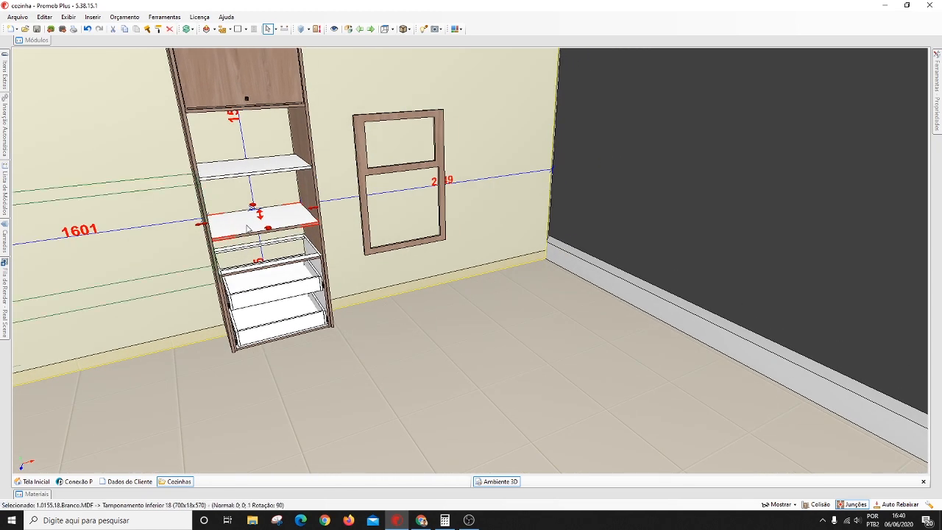
drag(247, 229, 287, 272)
middle_drag(266, 267, 250, 209)
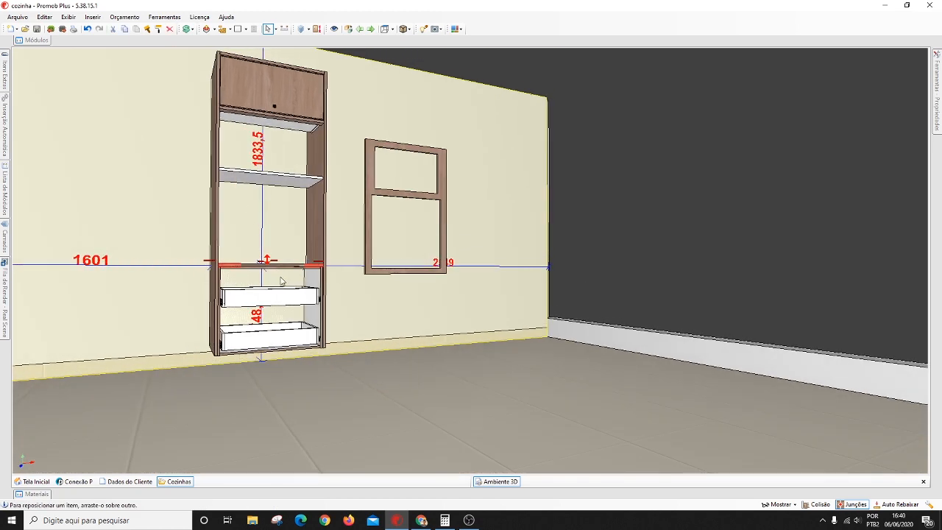
middle_drag(266, 269, 263, 313)
scroll(263, 313, up, 3)
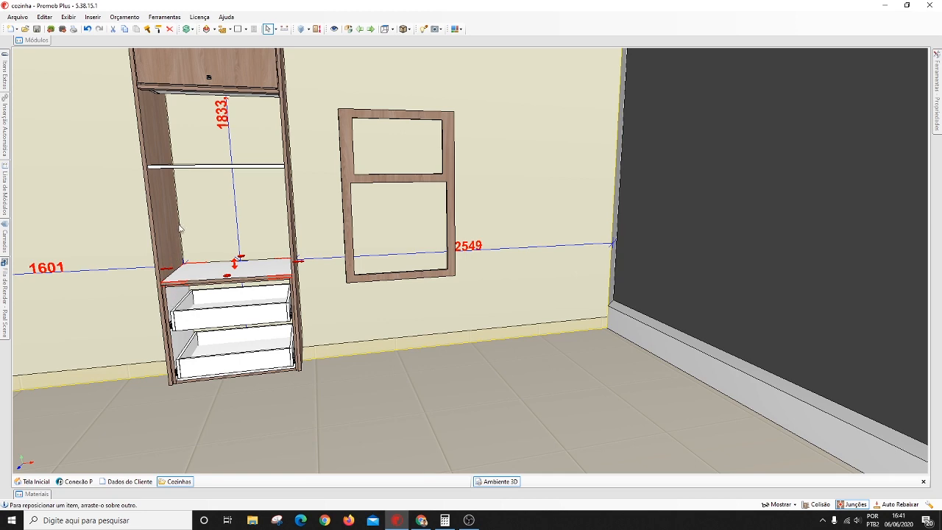
Step: Select the shelf between the oven tower's two appliance openings, examine it from below and above, and deselect it
scroll(188, 273, up, 3)
click(190, 312)
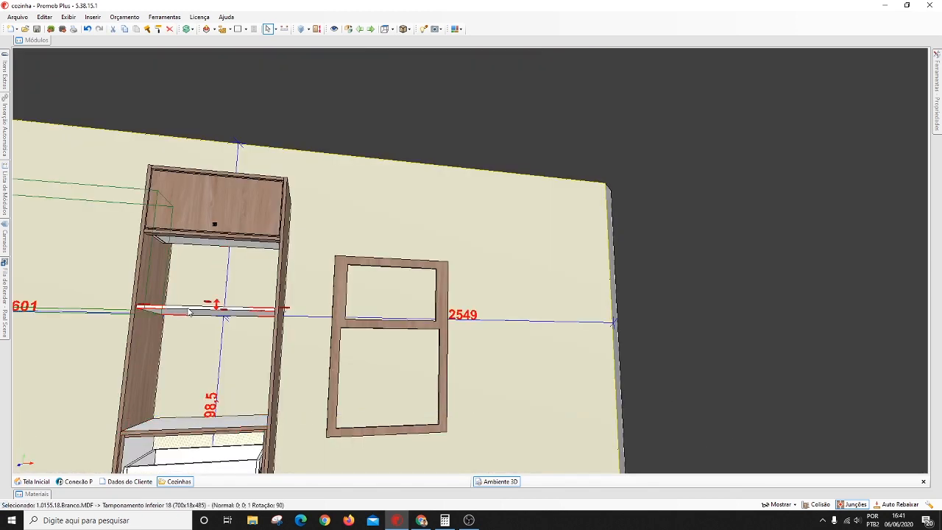
scroll(213, 328, down, 2)
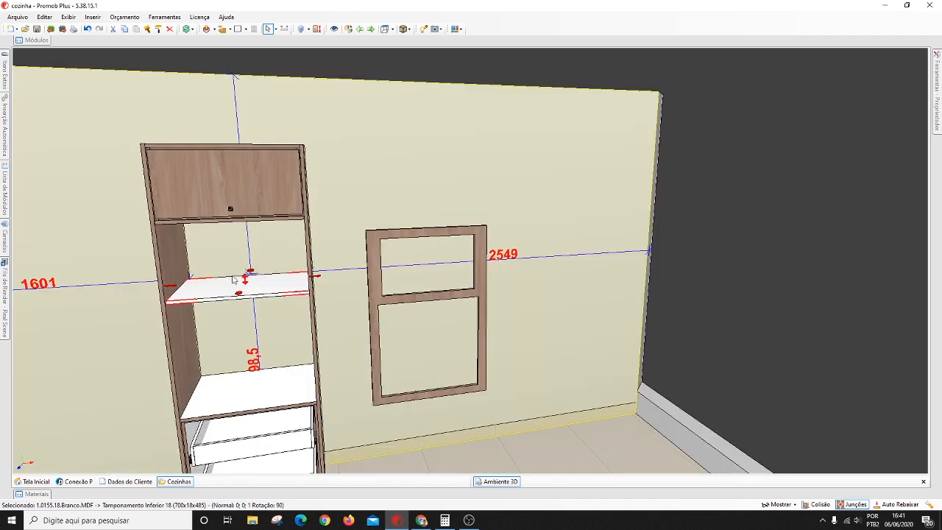
scroll(193, 285, up, 1)
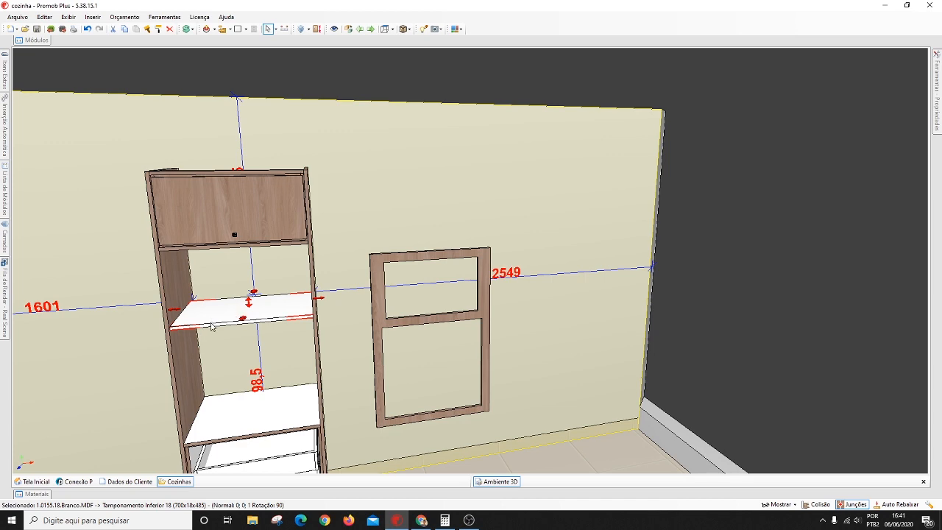
scroll(332, 359, down, 1)
right_click(303, 363)
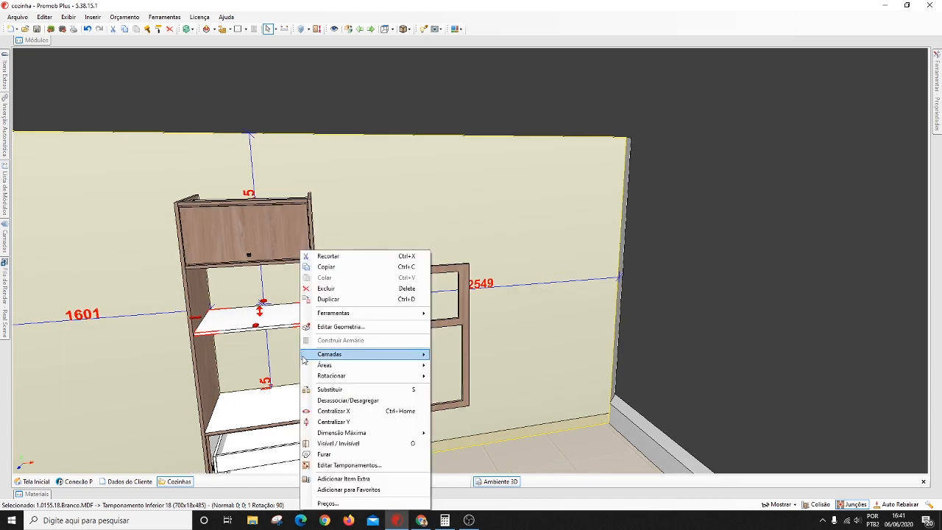
click(152, 302)
middle_drag(328, 331, 282, 284)
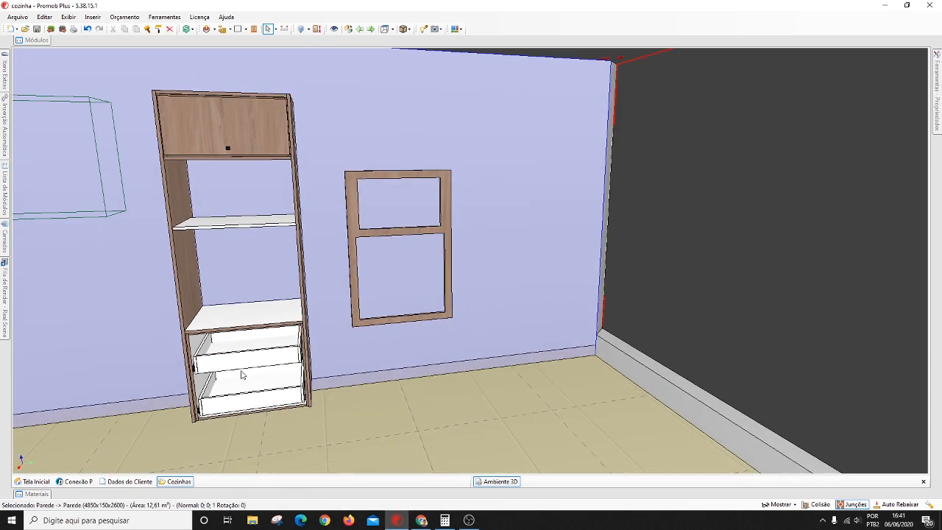
Step: Delete the flap door of the oven tower's upper compartment to expose its interior
click(248, 124)
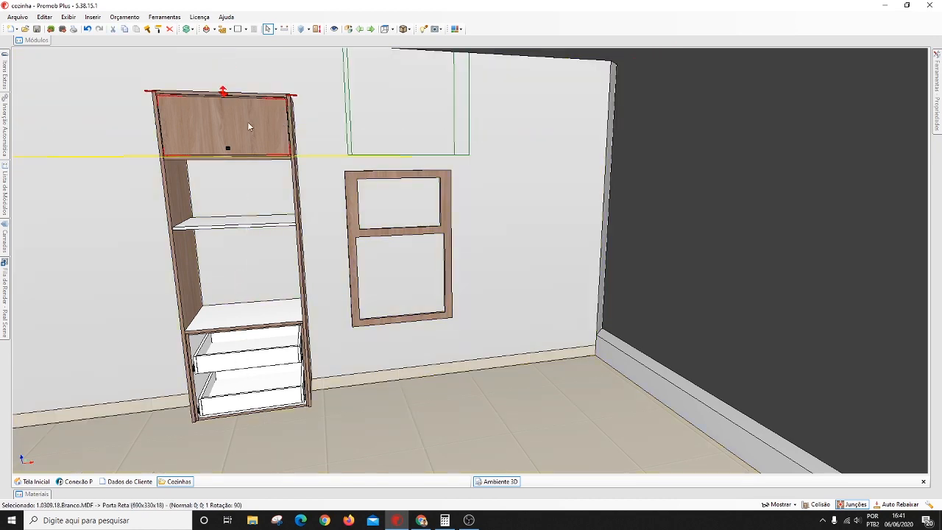
key(Delete)
middle_drag(253, 142, 254, 190)
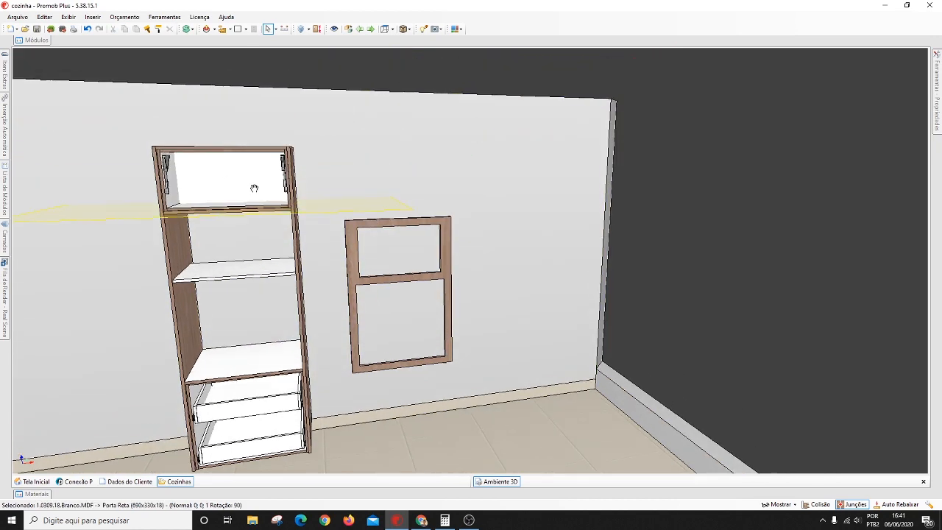
scroll(252, 204, down, 1)
scroll(237, 384, up, 1)
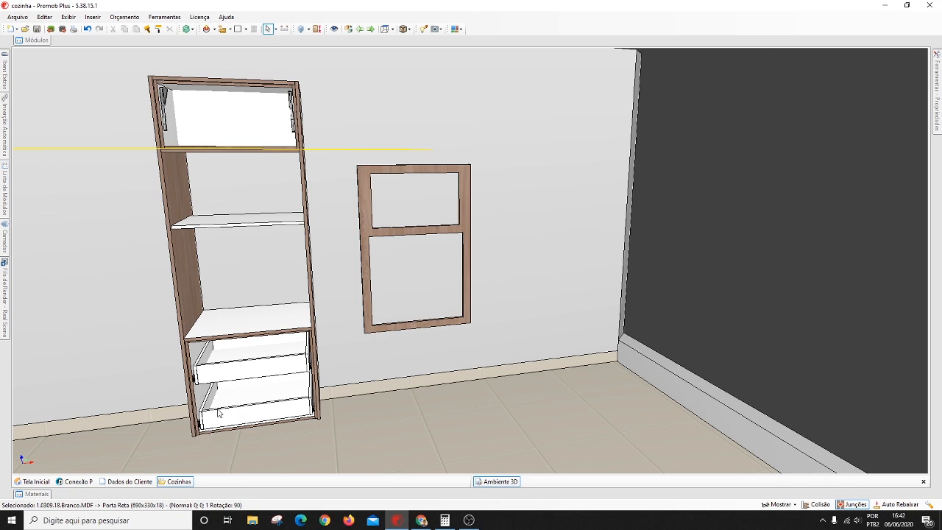
Step: Examine the oven tower's open upper compartment, lift hardware, shelves and side panels from below, above and the side
middle_drag(201, 139, 204, 193)
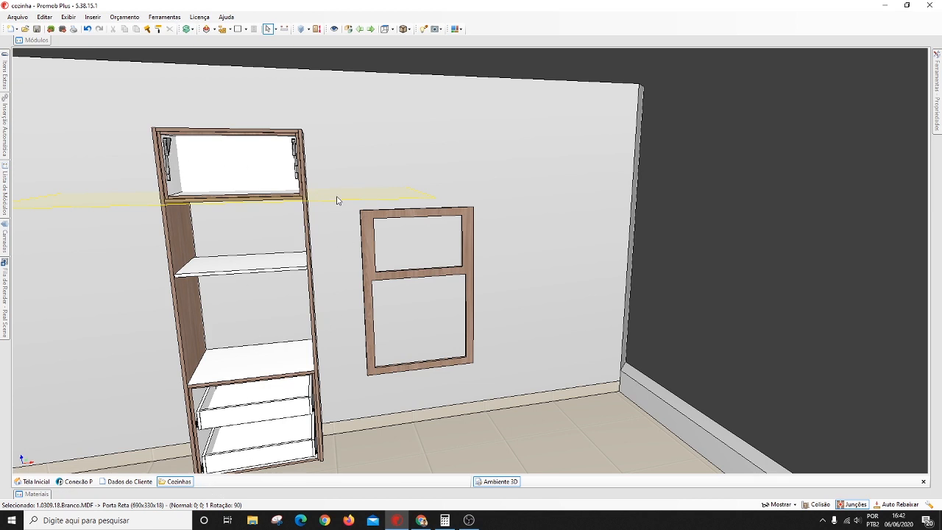
middle_drag(282, 343, 239, 310)
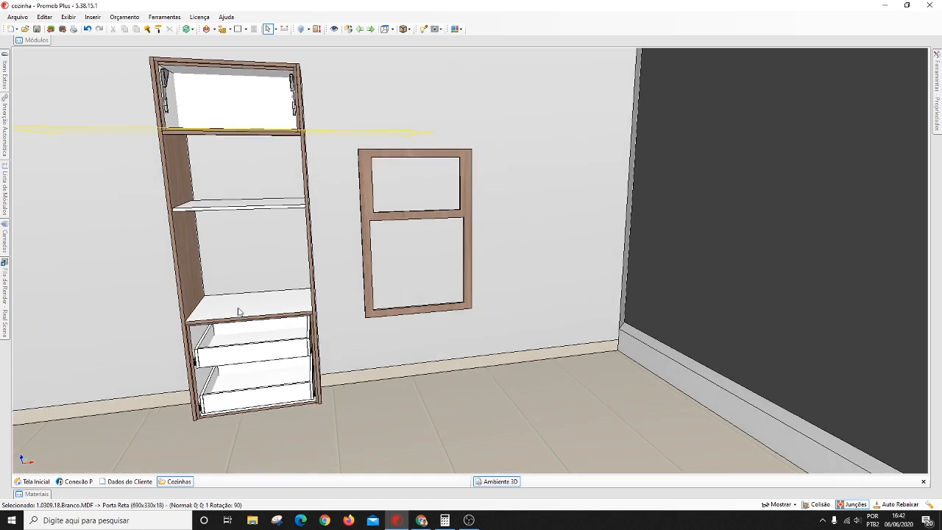
right_drag(231, 246, 230, 153)
scroll(228, 154, up, 2)
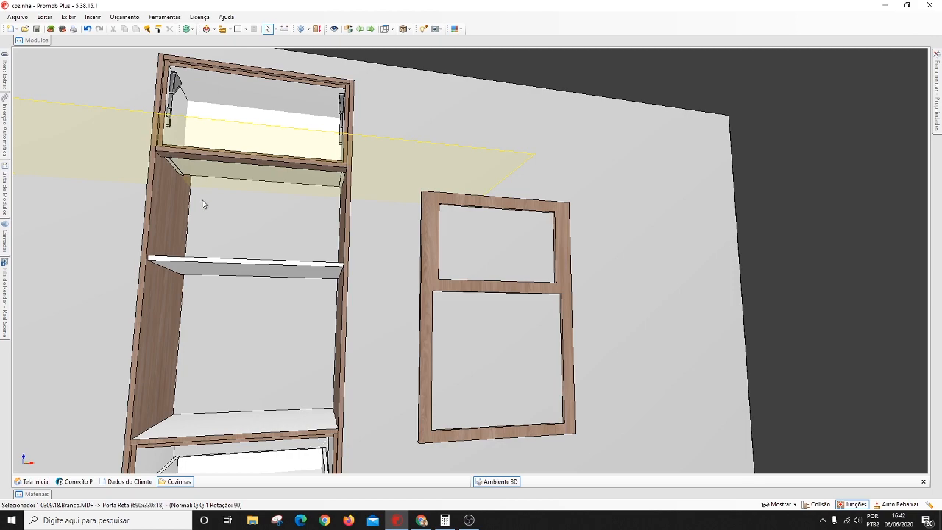
middle_drag(204, 183, 207, 206)
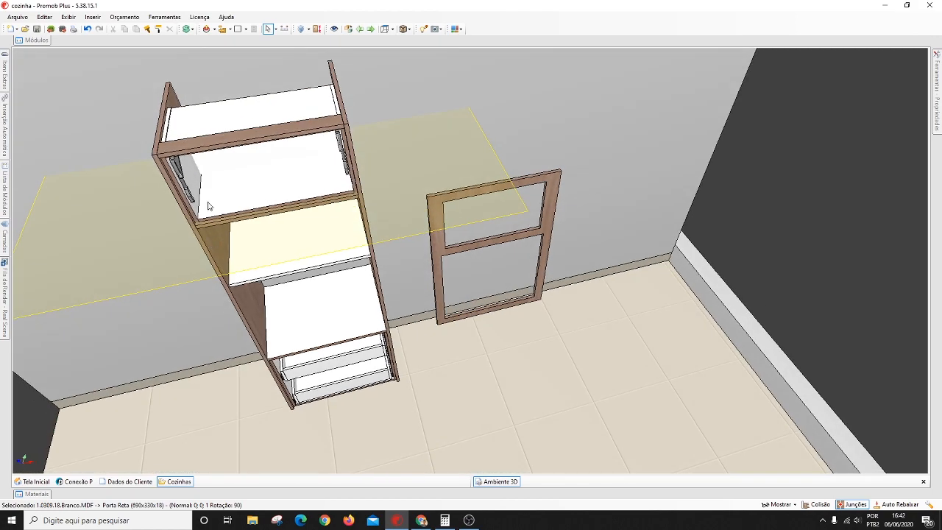
mouse_move(261, 223)
middle_down()
mouse_move(169, 228)
mouse_move(277, 231)
middle_up()
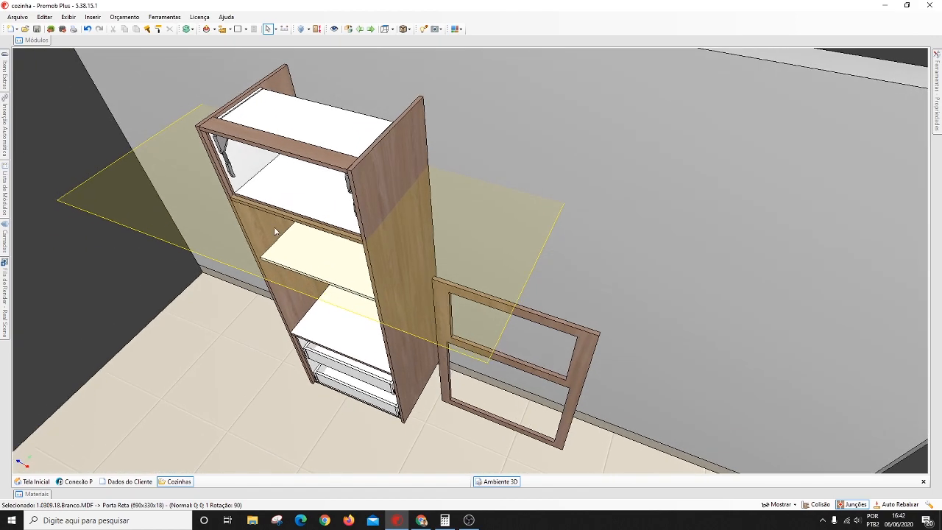
middle_drag(332, 111, 416, 238)
middle_drag(512, 262, 436, 293)
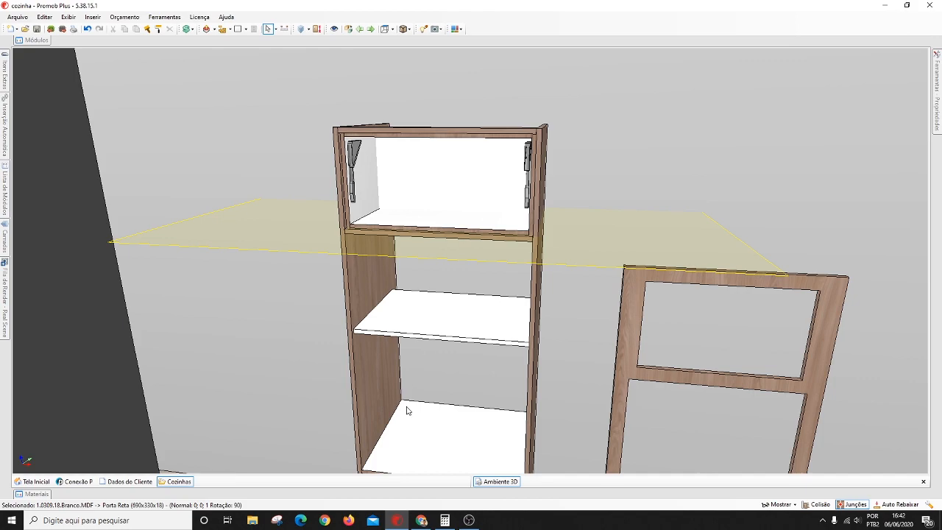
Step: Examine the oven tower with its front frame in place, from the underside of the shelves down to the drawers
middle_drag(436, 368, 397, 312)
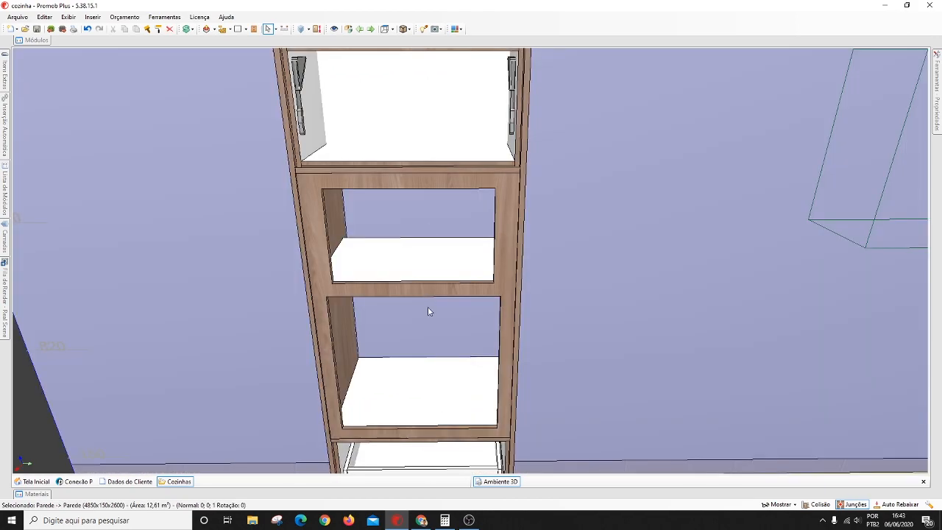
middle_drag(429, 311, 332, 223)
middle_drag(333, 170, 323, 194)
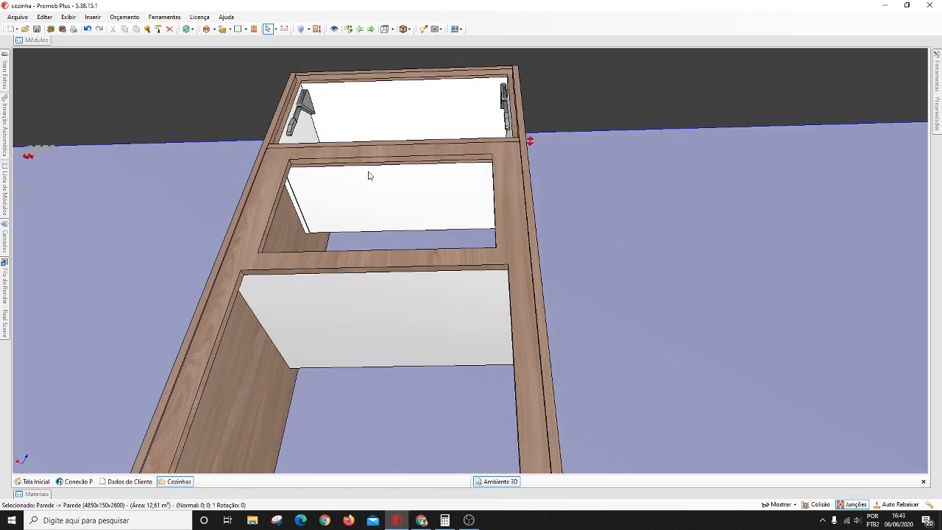
middle_drag(369, 172, 359, 373)
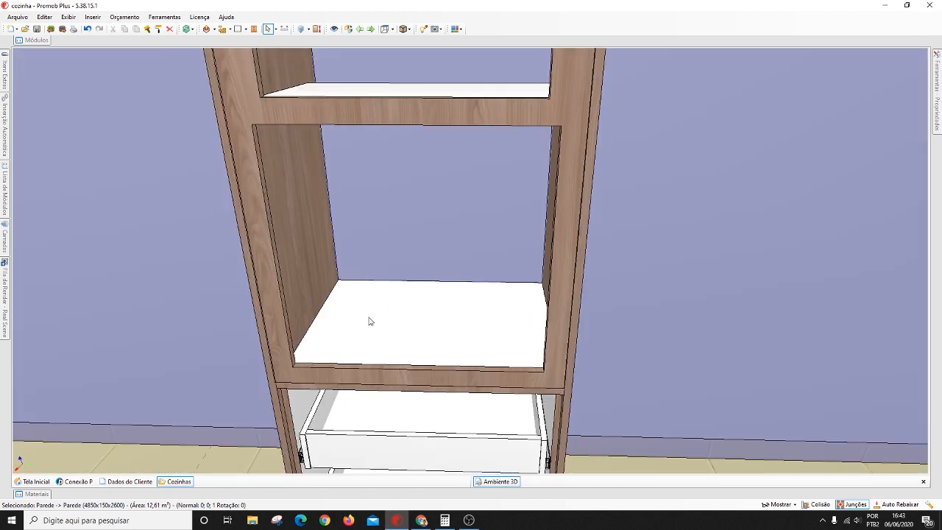
scroll(358, 343, down, 5)
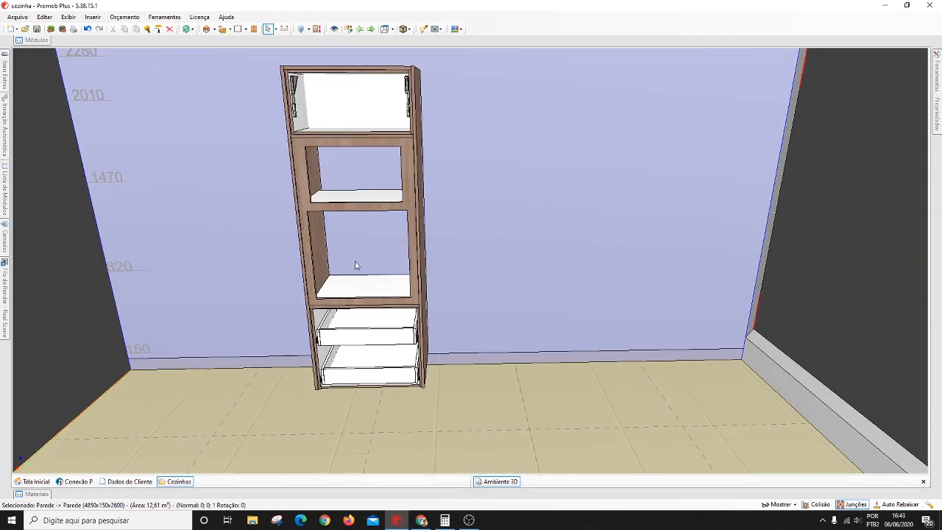
middle_drag(355, 265, 390, 251)
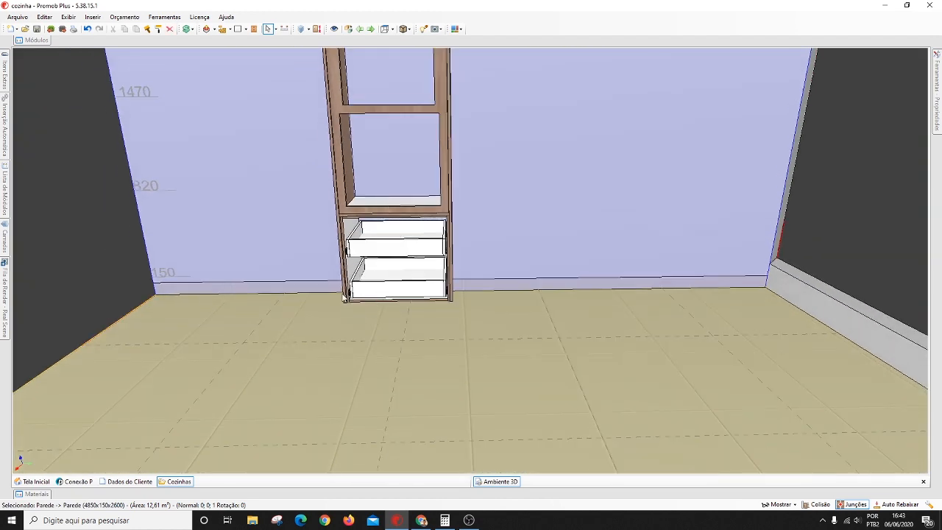
middle_drag(427, 225, 454, 233)
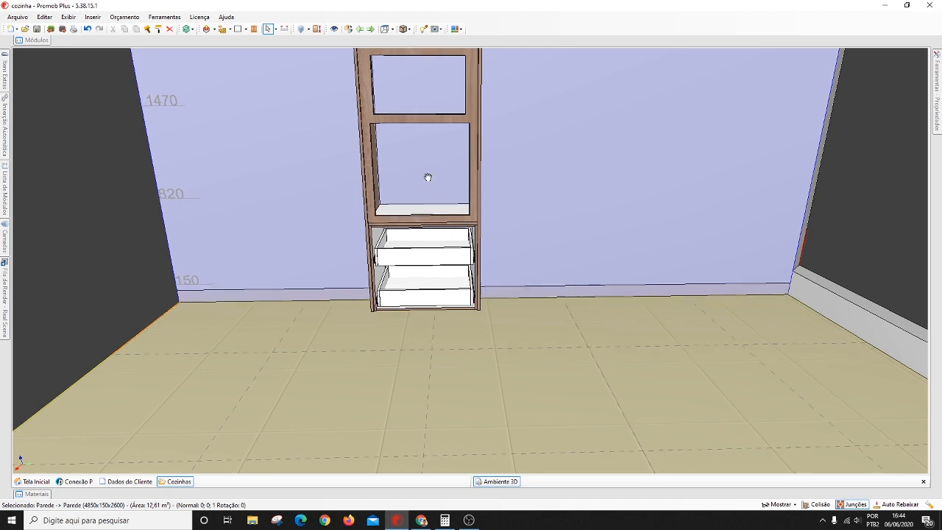
middle_drag(426, 179, 434, 206)
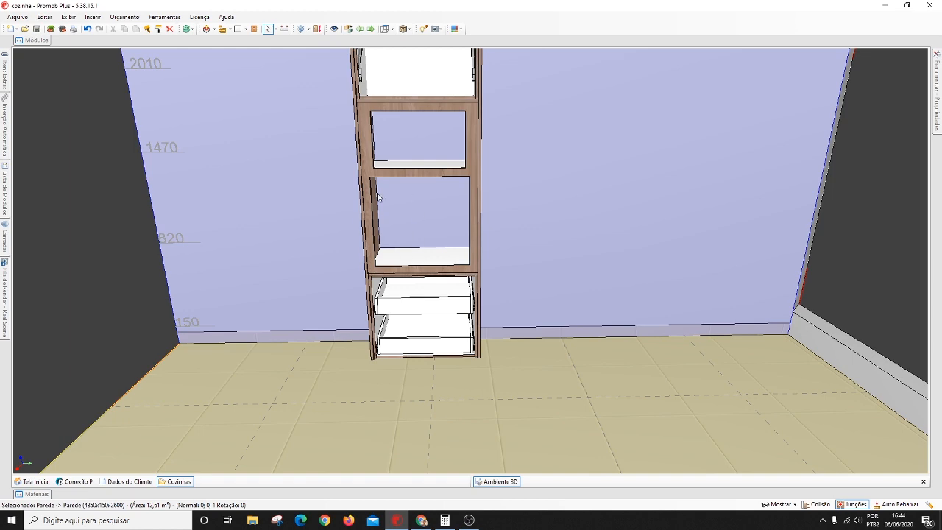
middle_drag(437, 196, 436, 326)
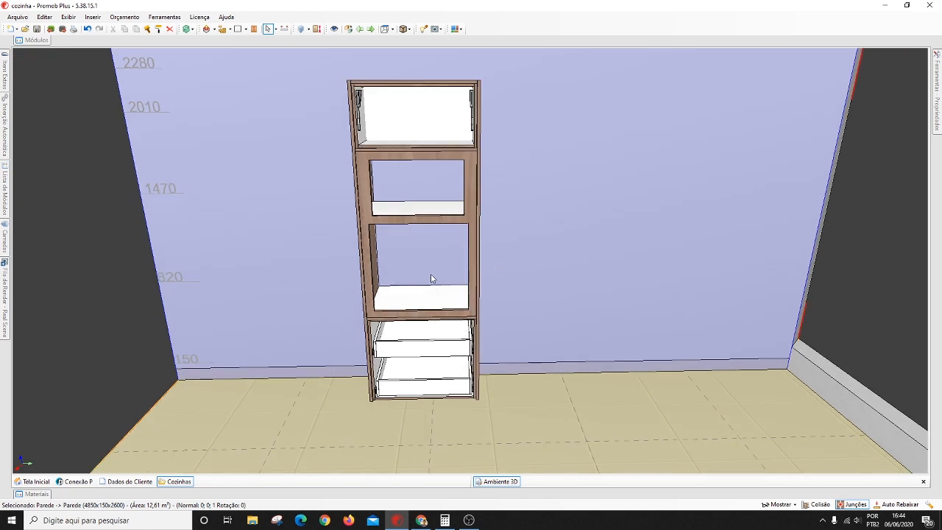
middle_drag(432, 278, 455, 248)
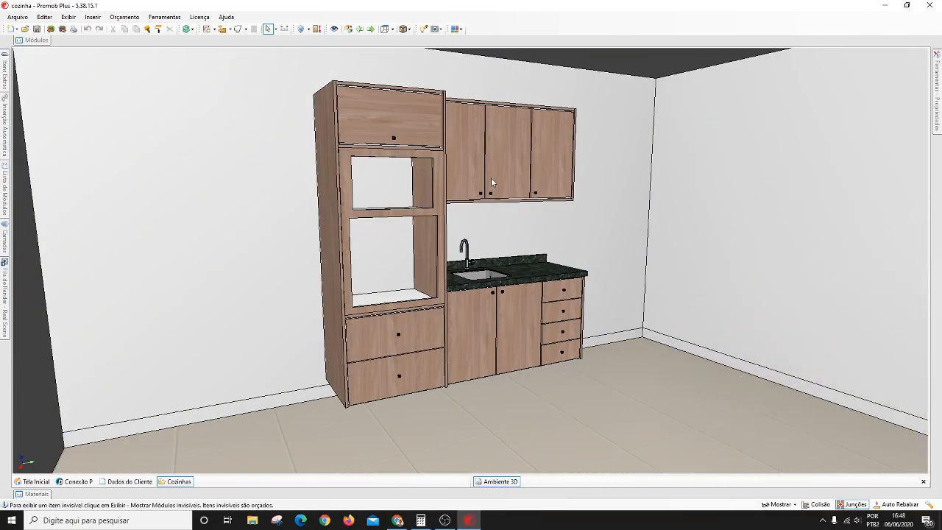
Step: Examine the complete kitchen with oven tower, wall cabinets, worktop and base cabinets from both sides, above and below
middle_drag(491, 177, 377, 113)
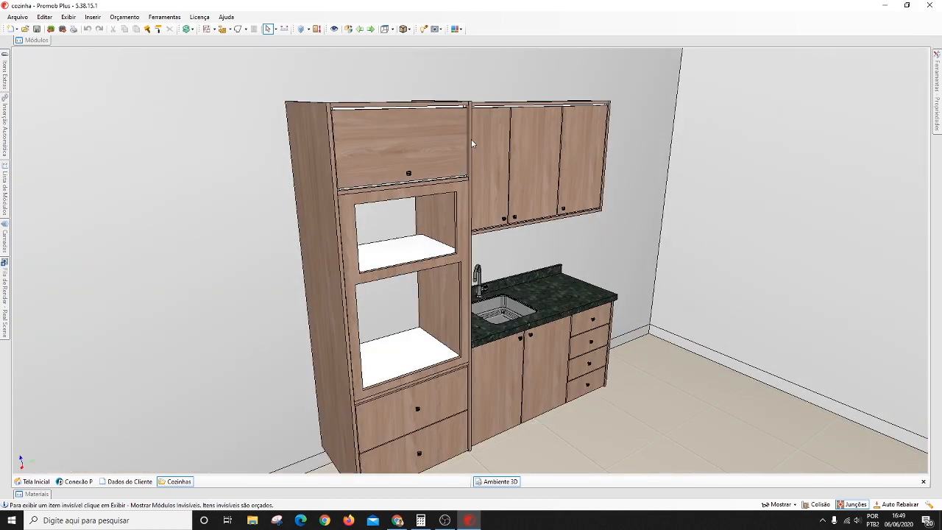
middle_drag(472, 143, 485, 230)
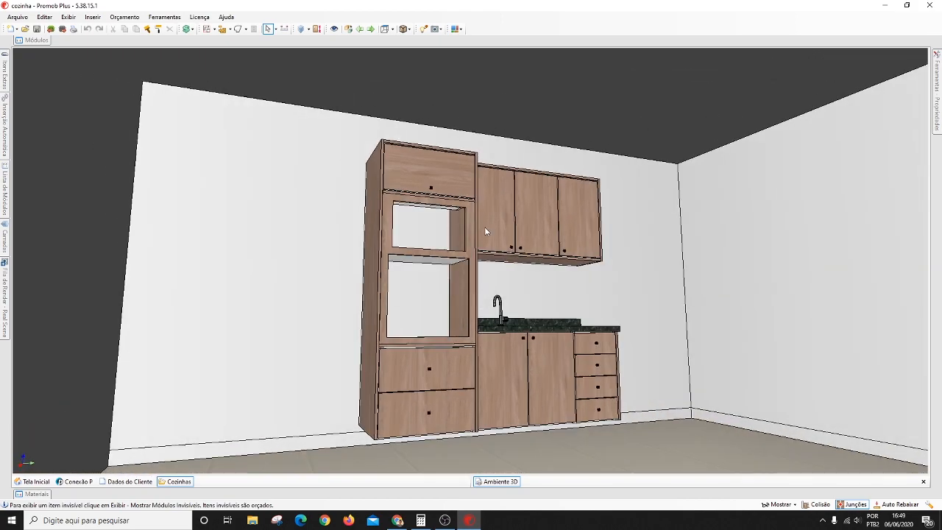
middle_drag(553, 231, 501, 226)
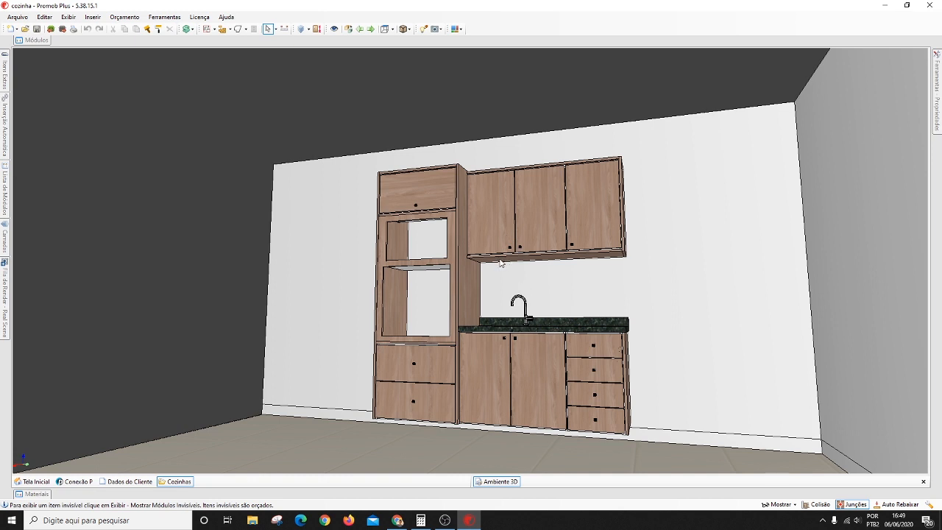
middle_drag(506, 254, 525, 259)
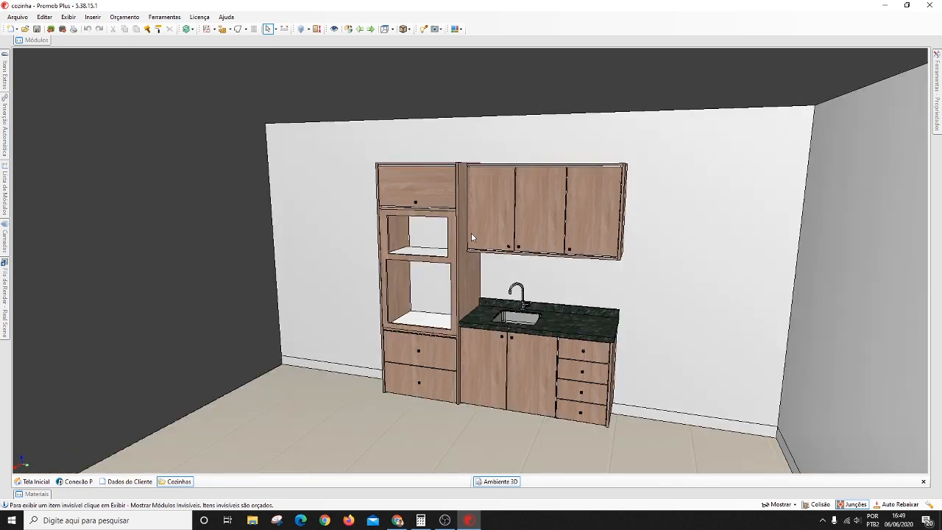